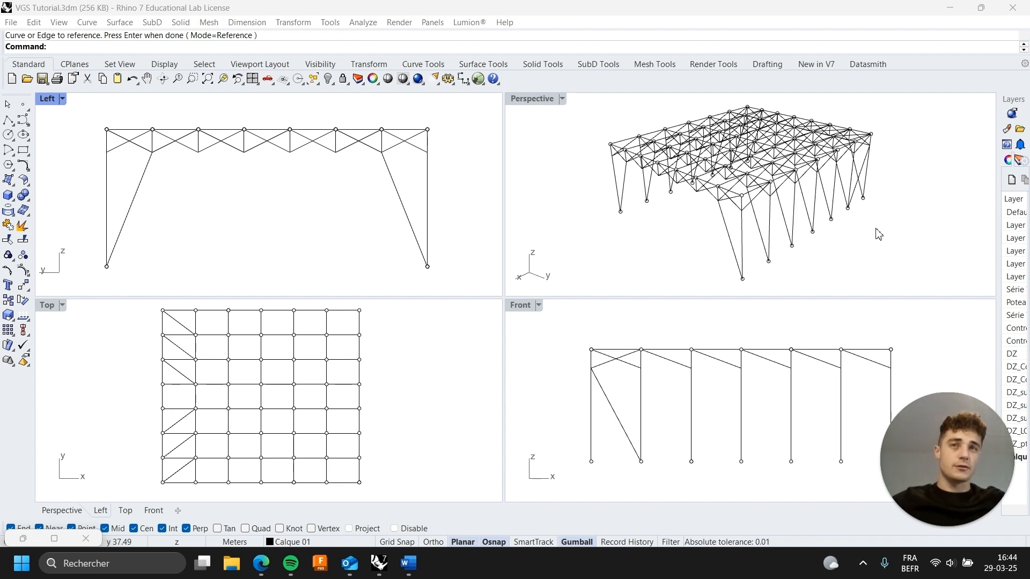
Bring up the Grasshopper definition and inspect which frame members each of the three Left curve parameters references.
left_click(29, 538)
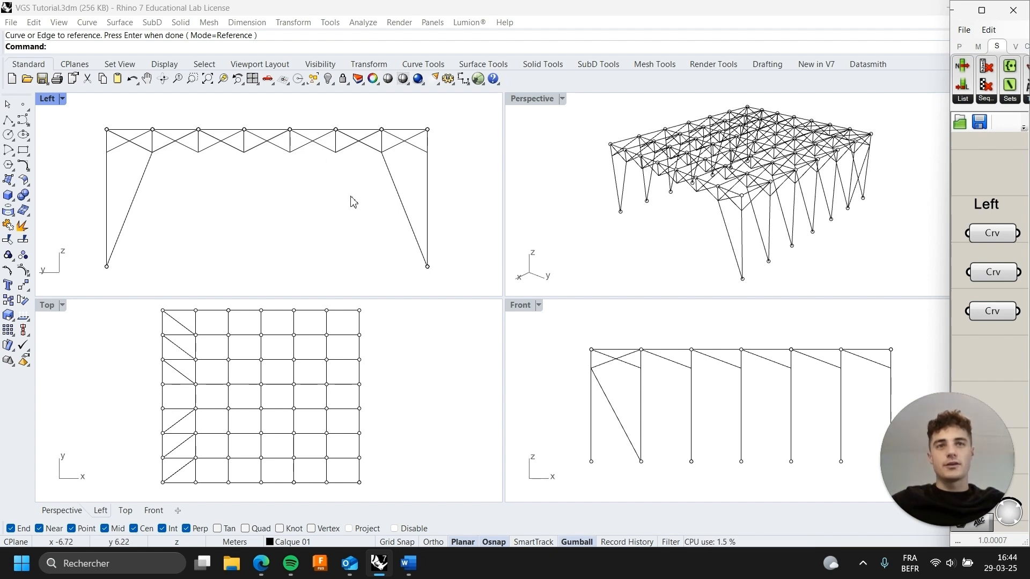
left_click(998, 233)
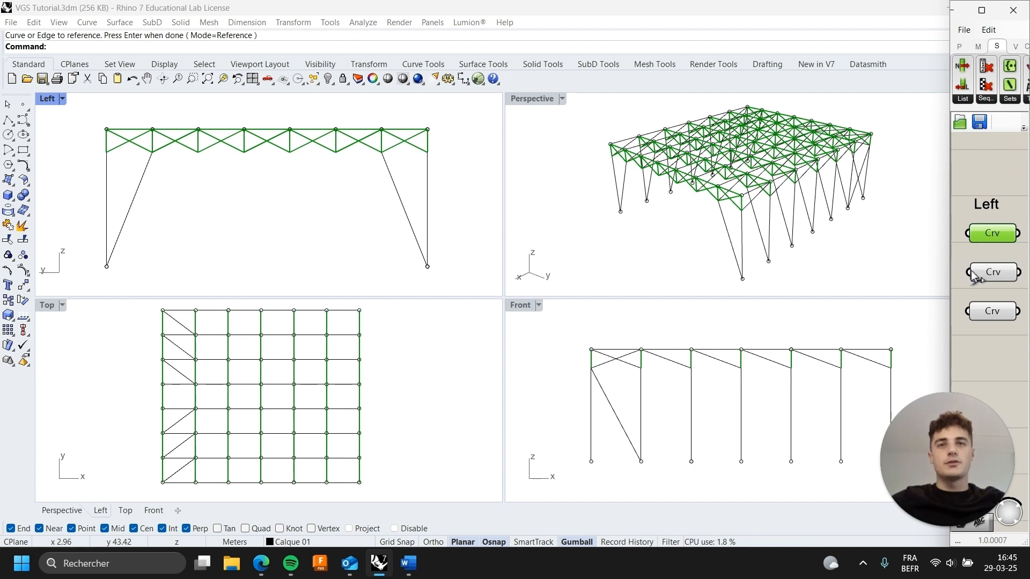
left_click(987, 273)
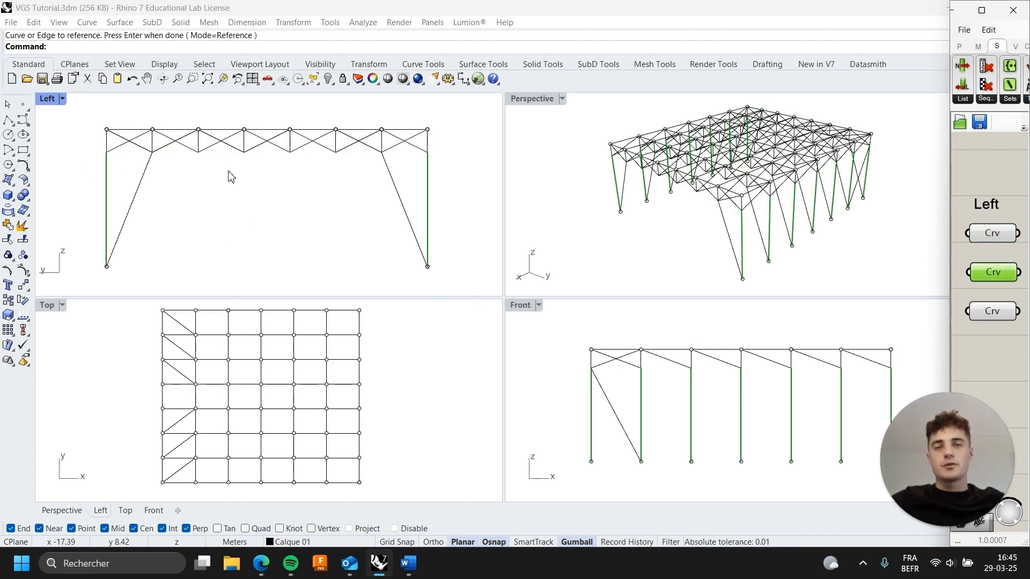
left_click(999, 316)
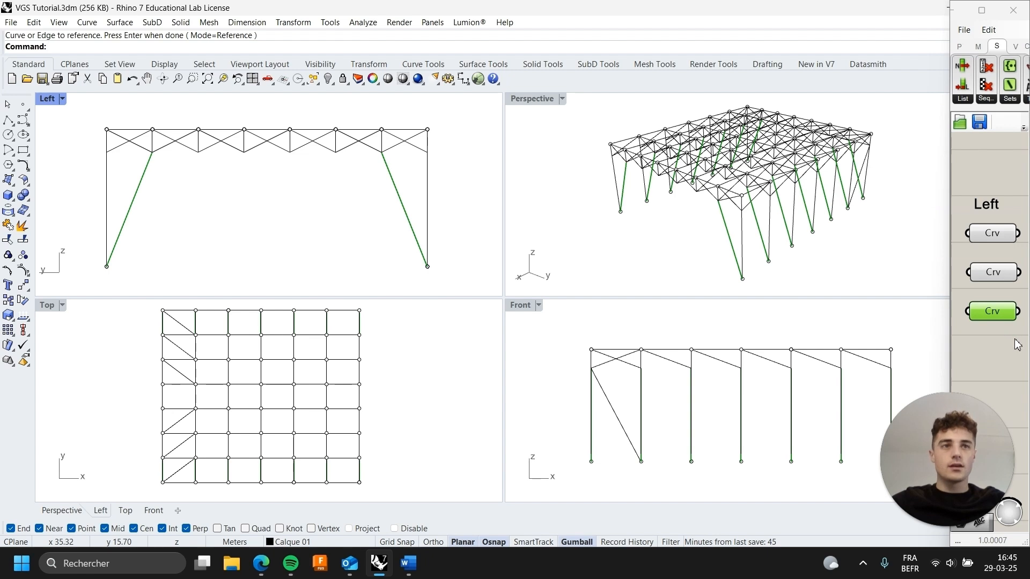
Inspect which frame members the Top curve parameter and the two Front curve parameters reference.
right_click_drag(1016, 343, 968, 333)
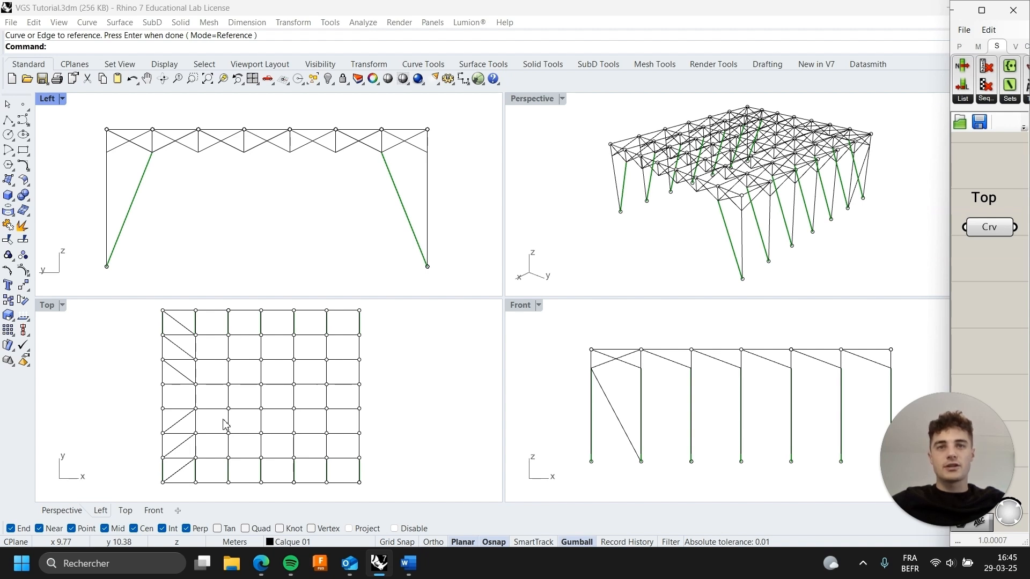
left_click(995, 229)
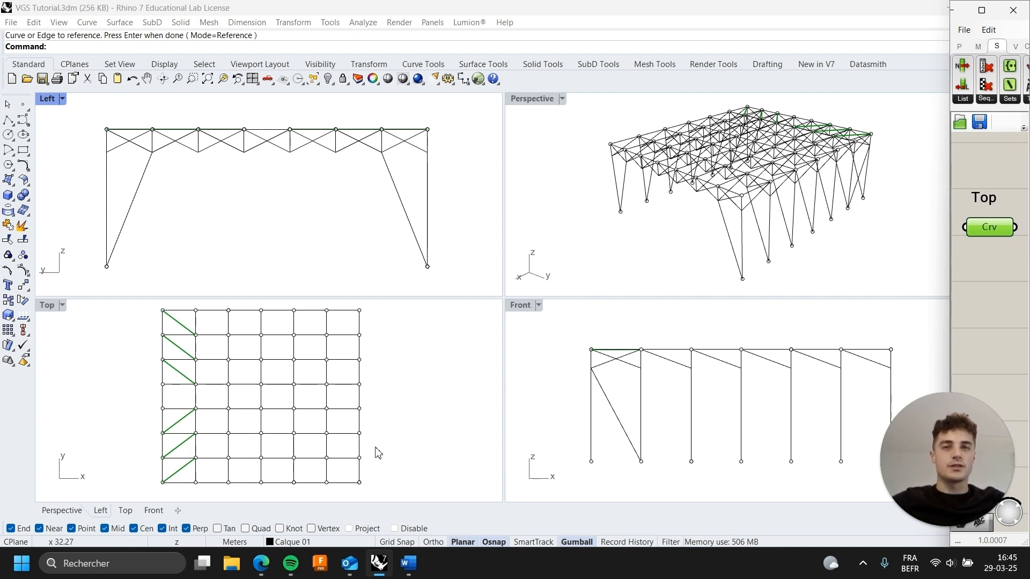
right_click_drag(994, 290, 953, 283)
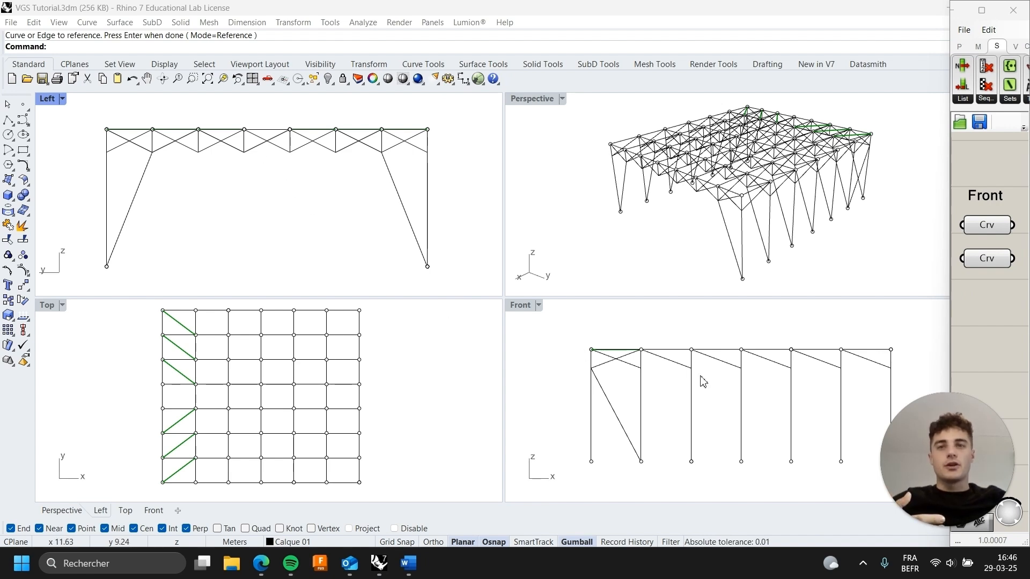
left_click(980, 228)
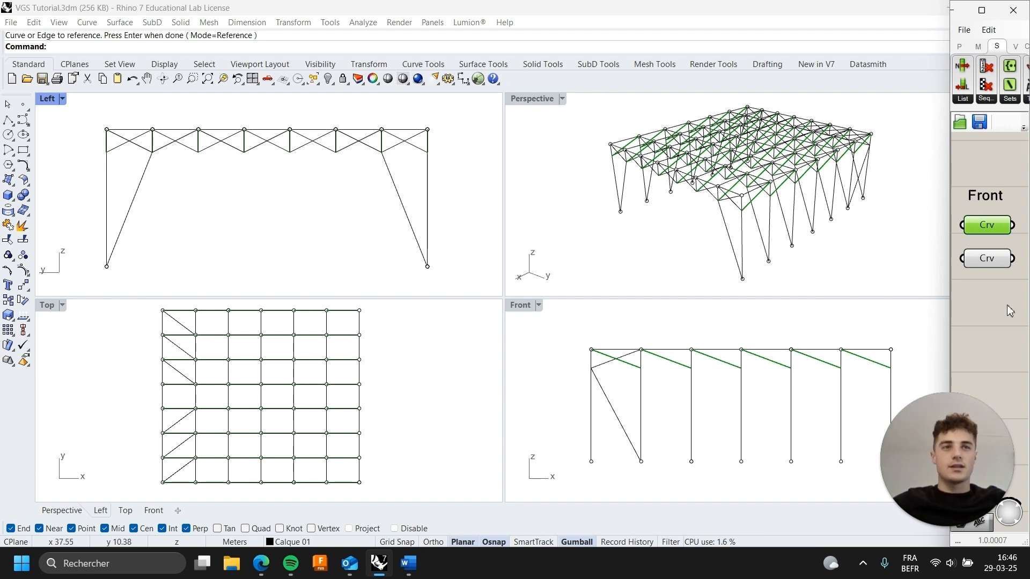
left_click(986, 260)
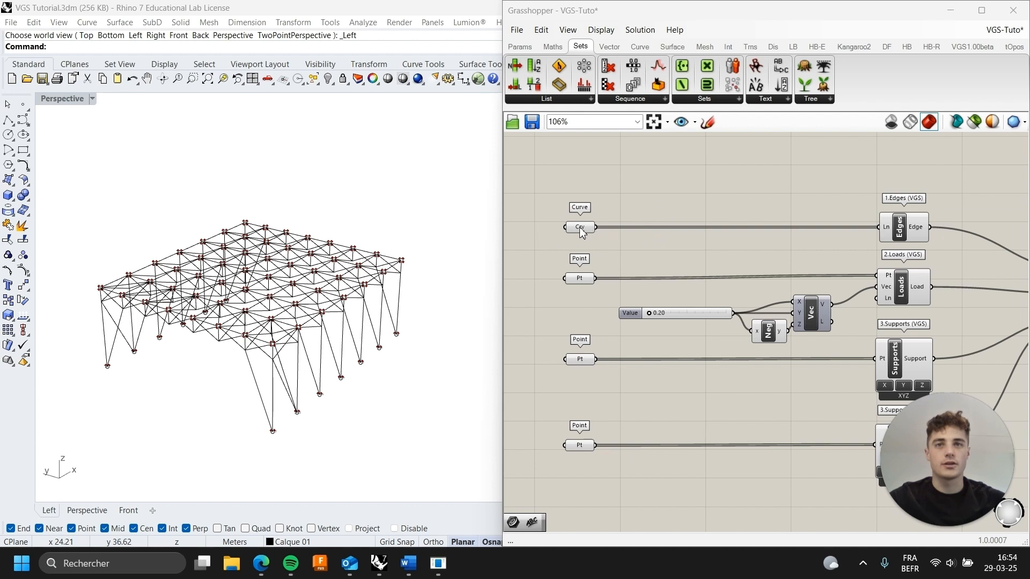
Reference all the lines of the frame structure in the Curve parameter that feeds the Edges component.
mouse_move(581, 231)
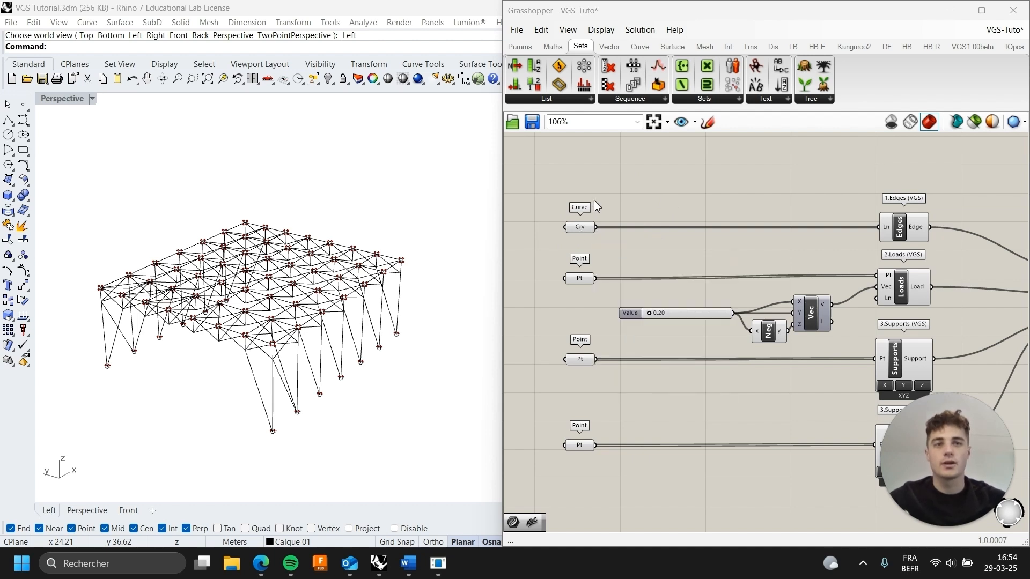
right_click(583, 229)
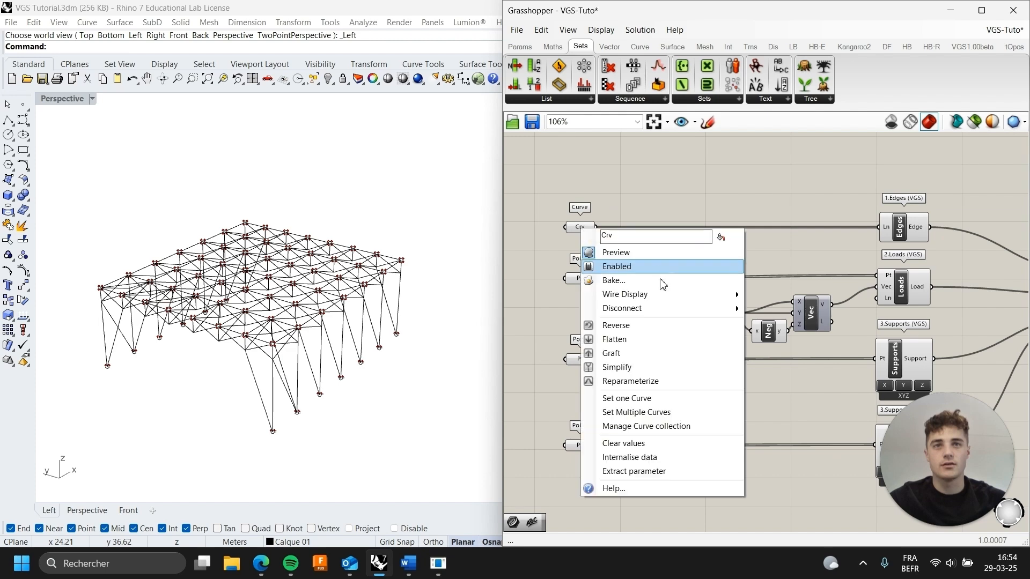
left_click(683, 417)
left_click_drag(451, 163, 83, 422)
key("Return")
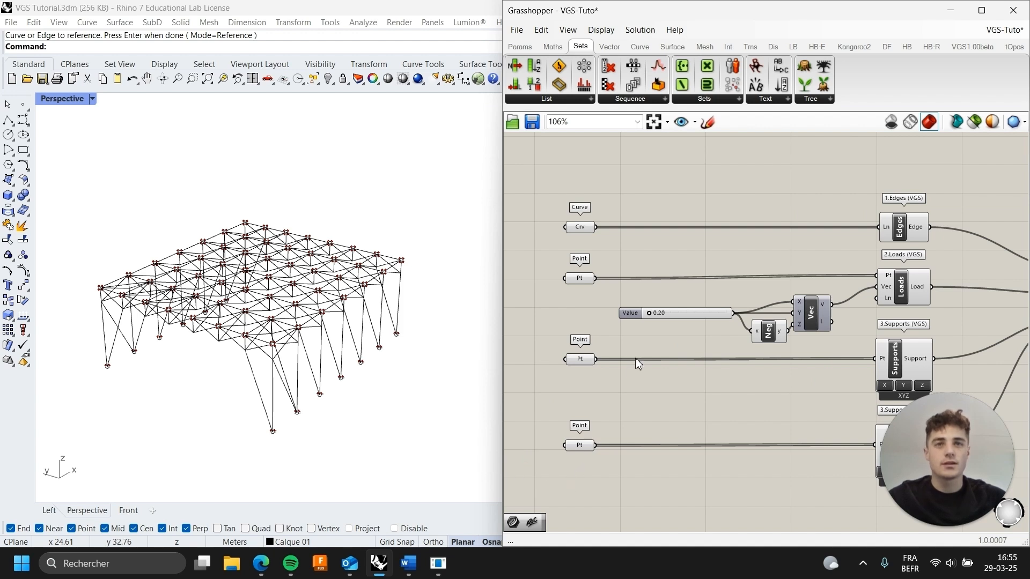
Reference all the roof-level points of the structure as multiple points in the Point parameter that feeds the Loads component.
right_click(578, 280)
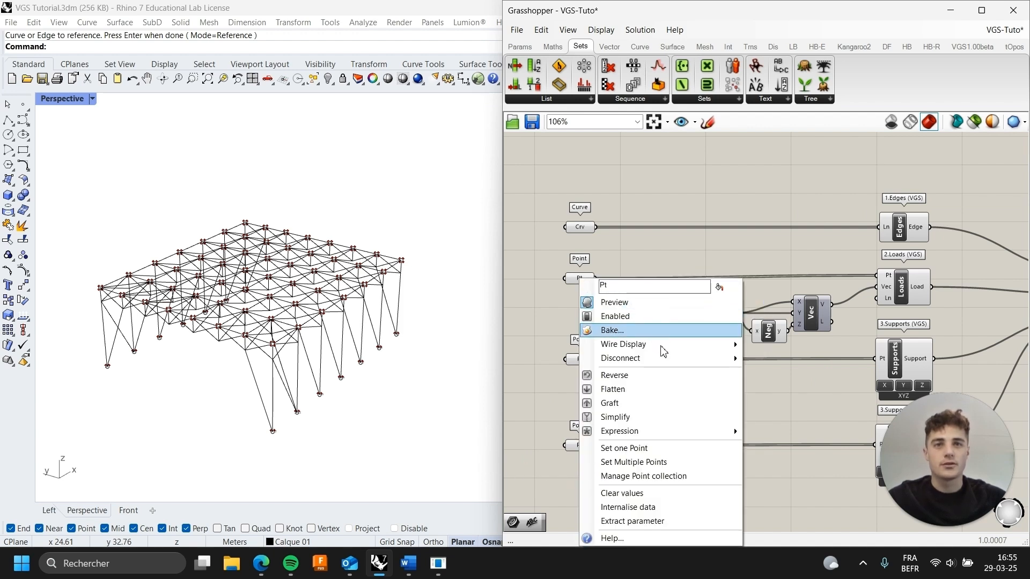
left_click(675, 461)
right_click_drag(420, 291, 421, 261)
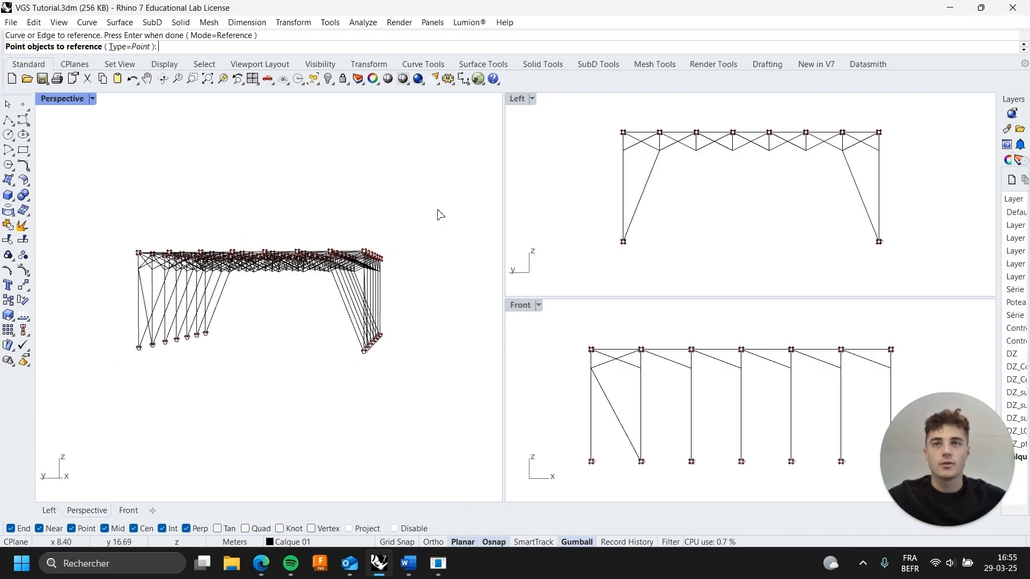
left_click_drag(439, 210, 124, 296)
right_click_drag(111, 290, 230, 258)
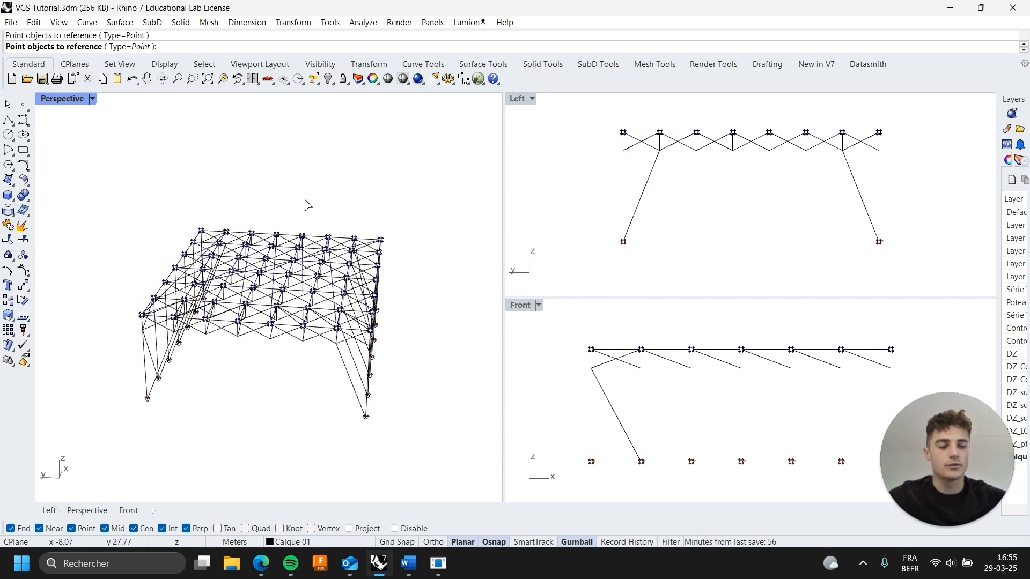
key("Return")
right_click_drag(358, 244, 301, 241)
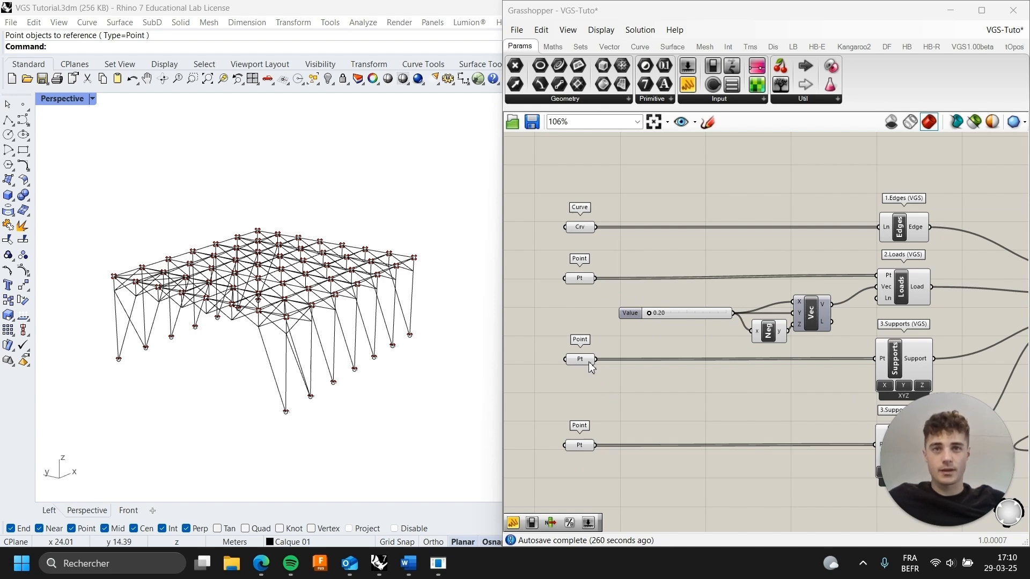
Reference the row of column-base points on the right side of the Left view in the Point parameter feeding the XYZ Supports component.
right_click_drag(486, 365, 462, 327)
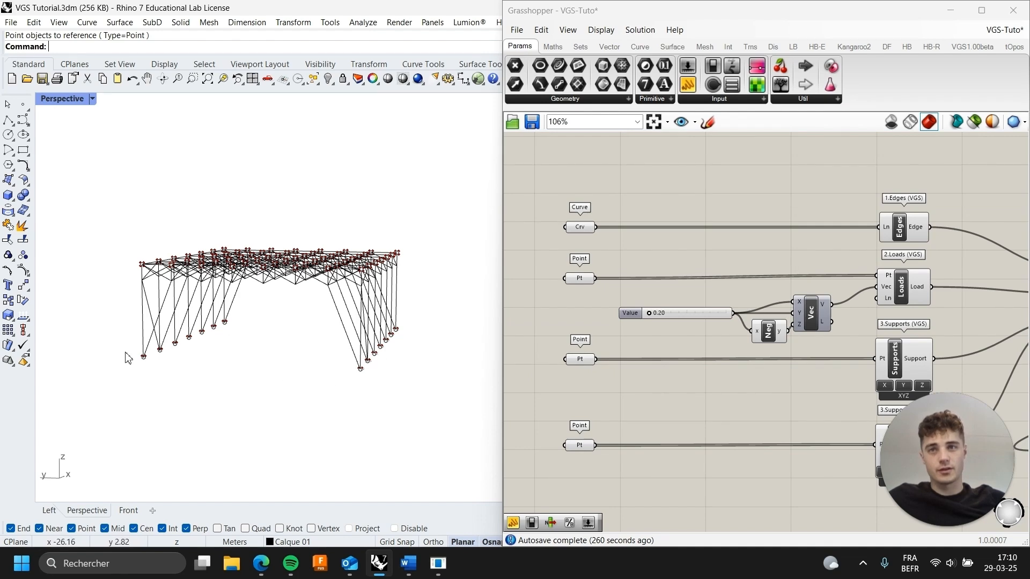
right_click_drag(350, 299, 317, 318)
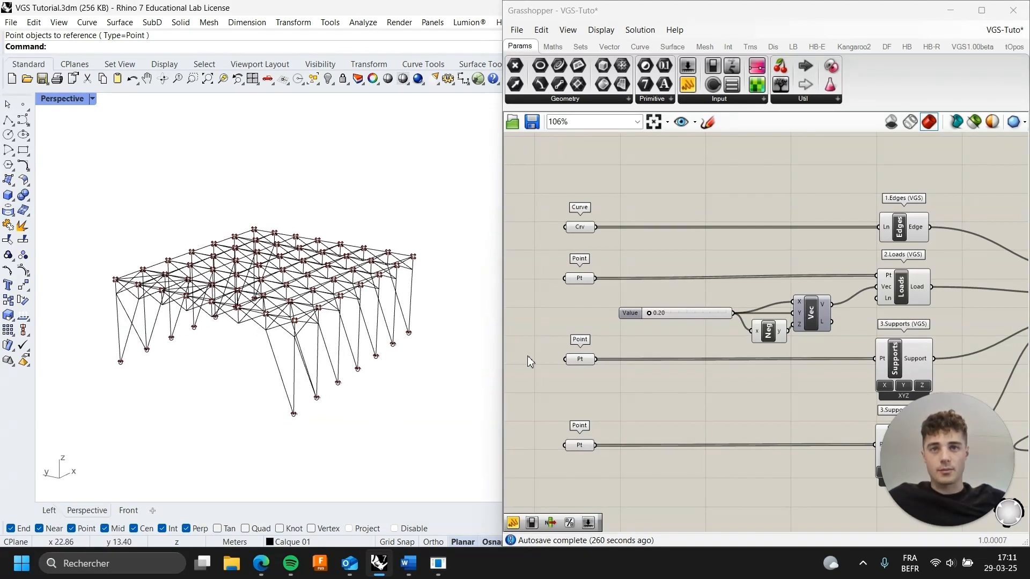
right_click(587, 362)
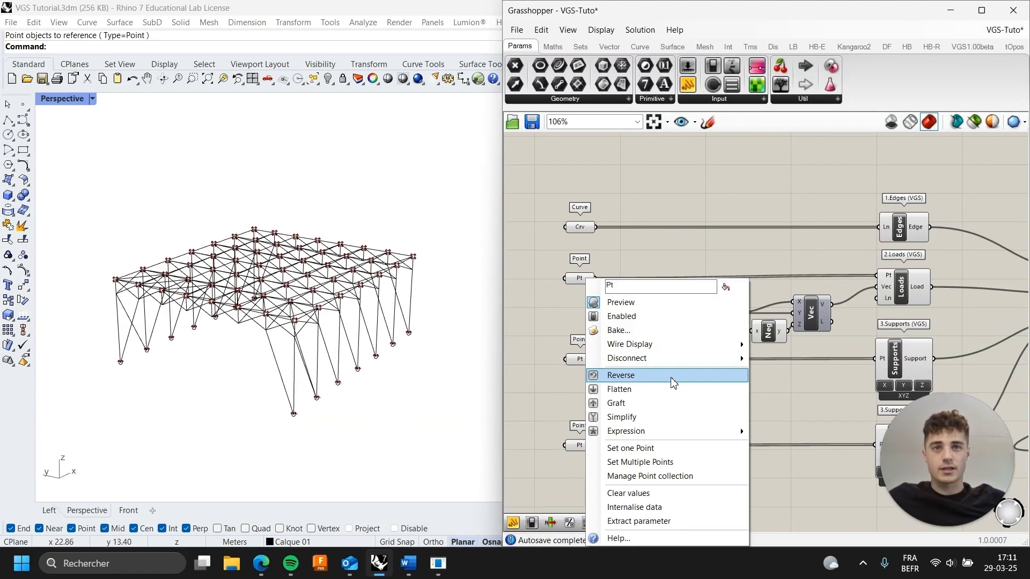
left_click(689, 461)
right_click_drag(435, 371, 460, 343)
left_click_drag(457, 325, 321, 396)
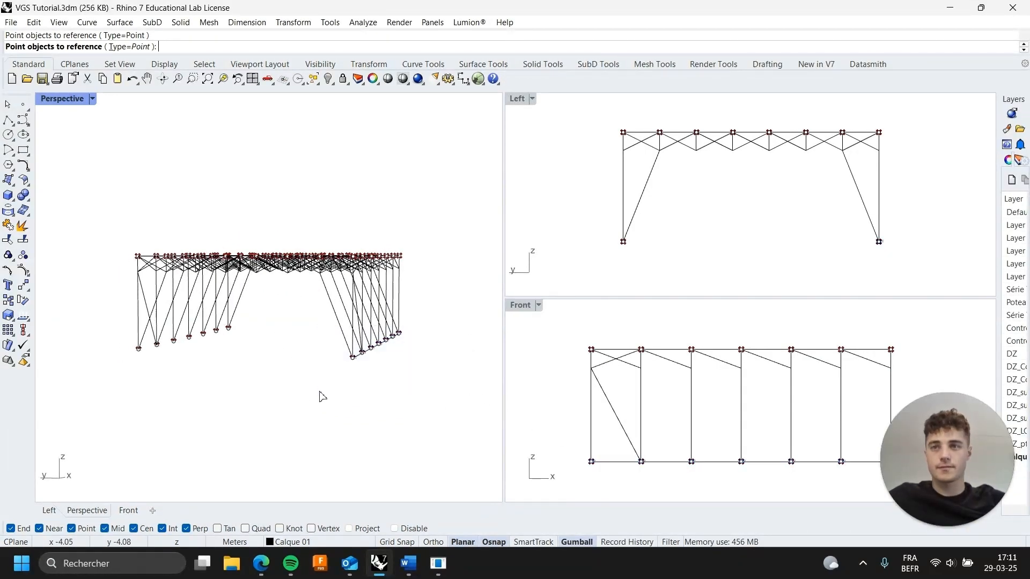
key("Return")
right_click_drag(346, 312, 304, 342)
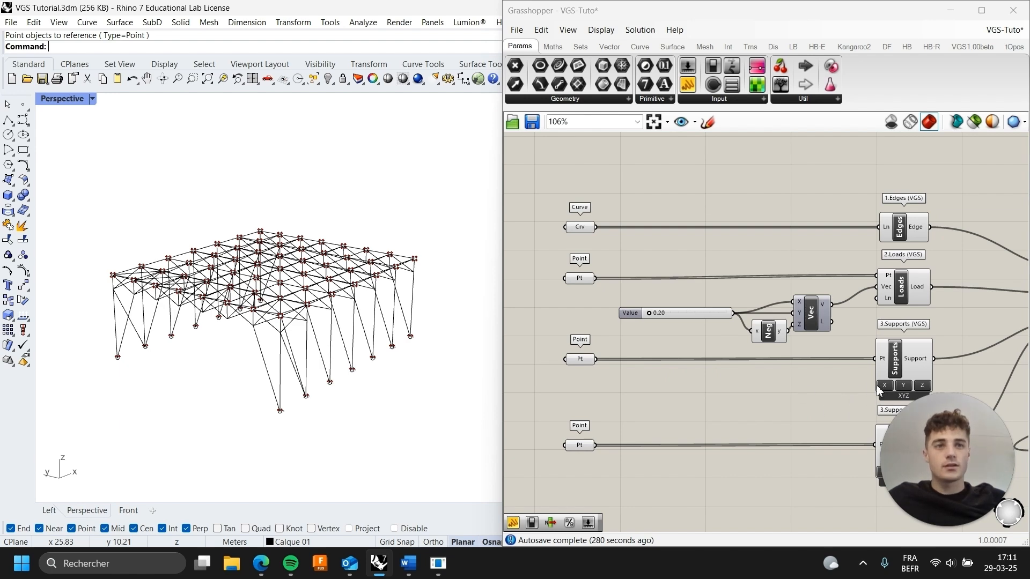
scroll(410, 334, "up", 6)
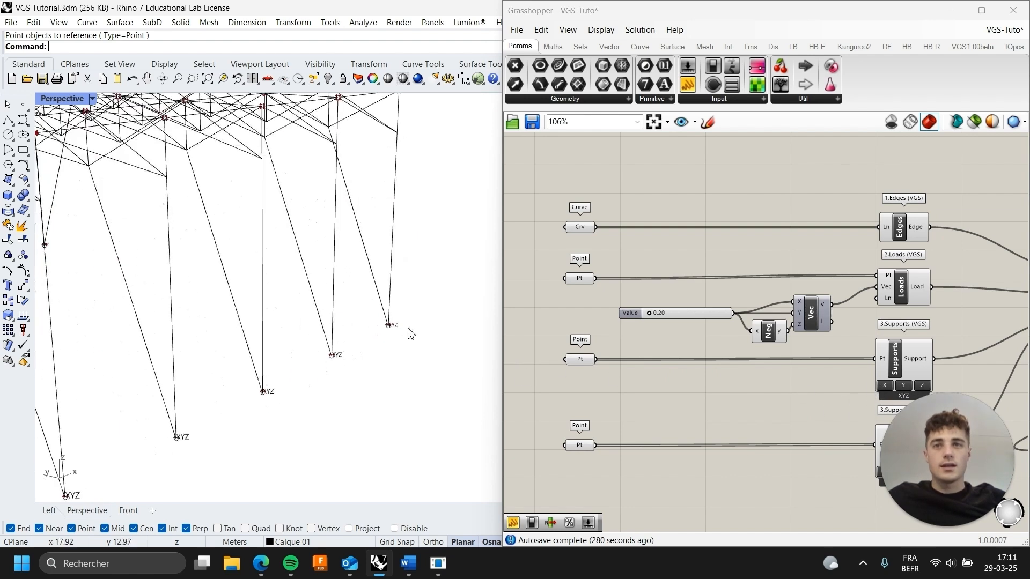
scroll(410, 334, "up", 5)
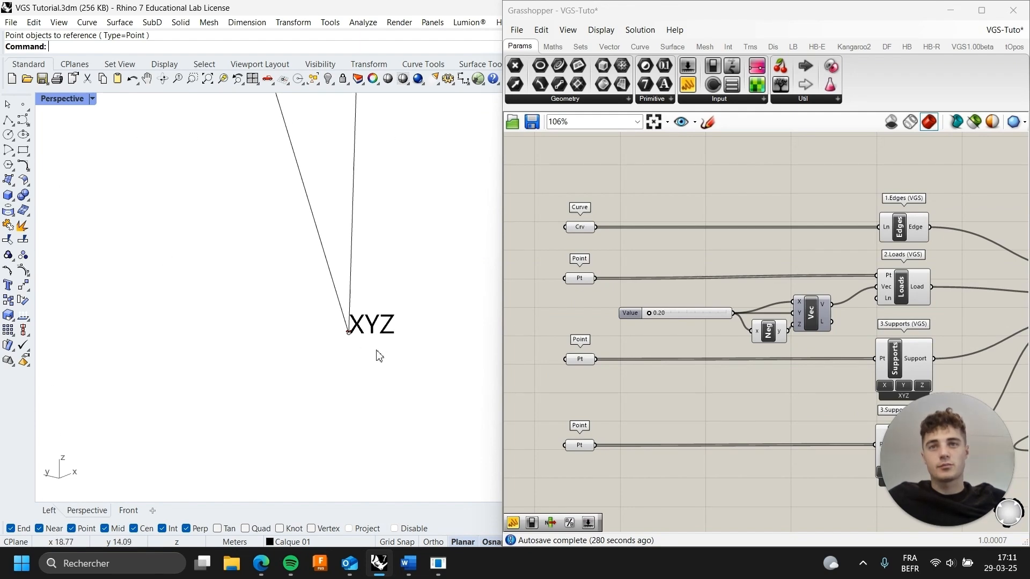
scroll(379, 356, "down", 10)
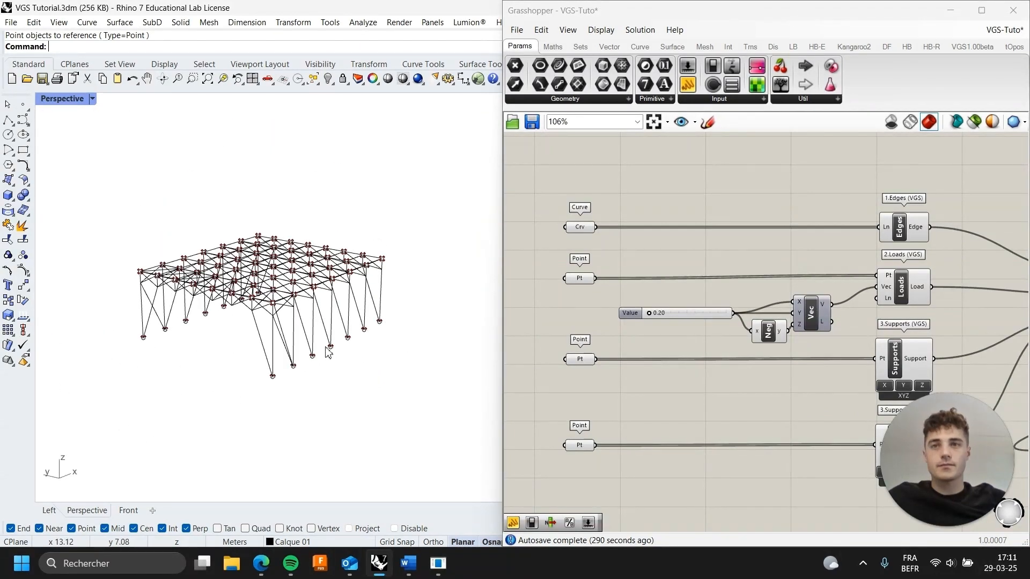
Reference the opposite row of column-base points, on the left side of the Left view, in the Point parameter feeding the lower Supports component.
right_click_drag(328, 349, 344, 351)
scroll(308, 328, "up", 2)
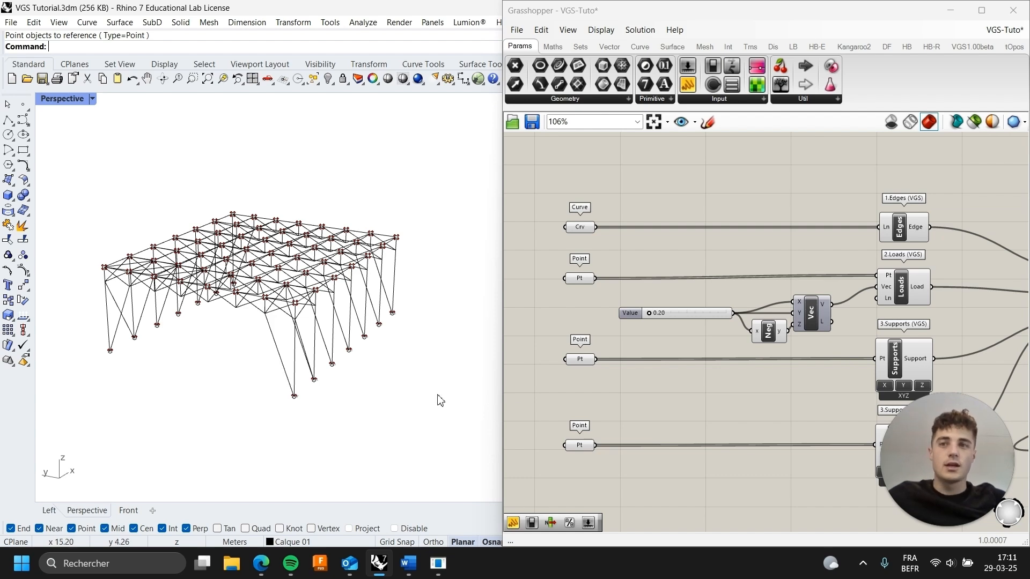
right_click_drag(359, 350, 405, 324)
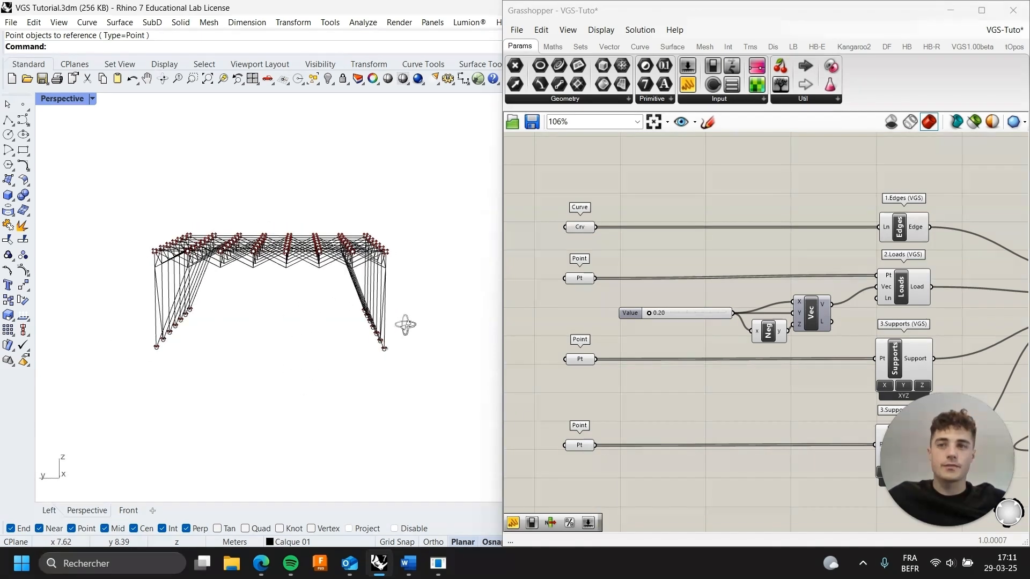
right_click(583, 447)
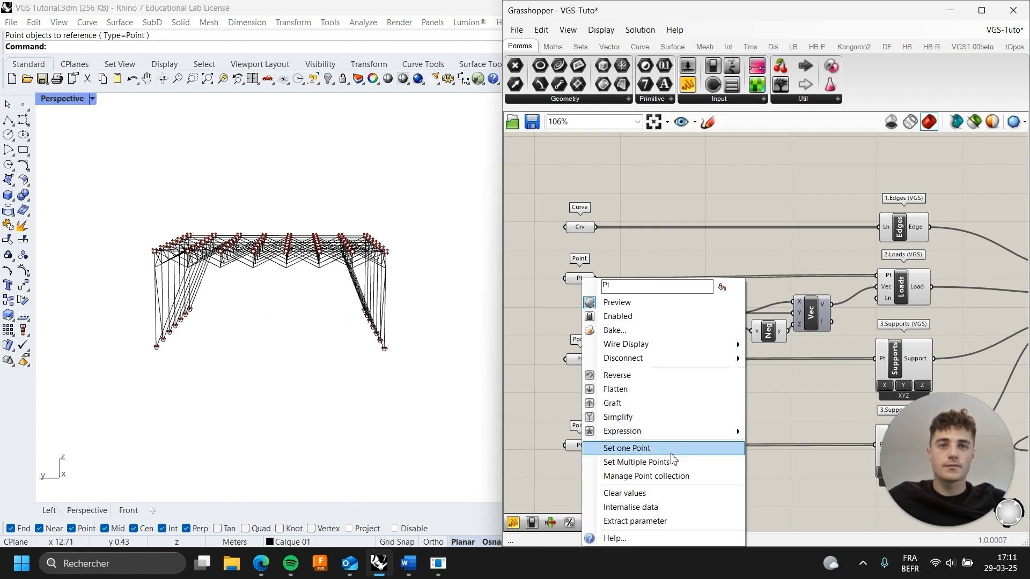
left_click(622, 449)
left_click_drag(211, 322, 131, 371)
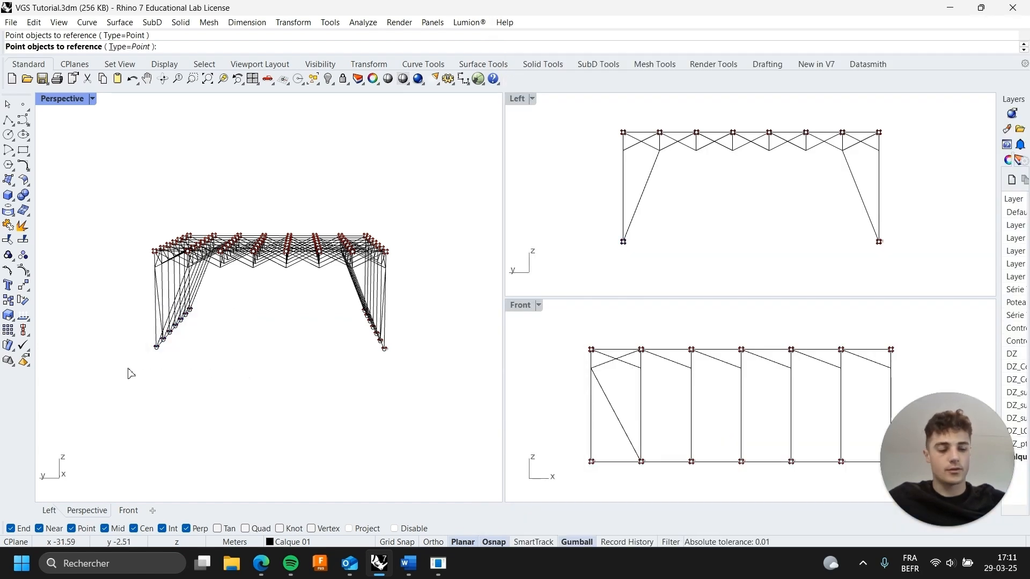
key("Return")
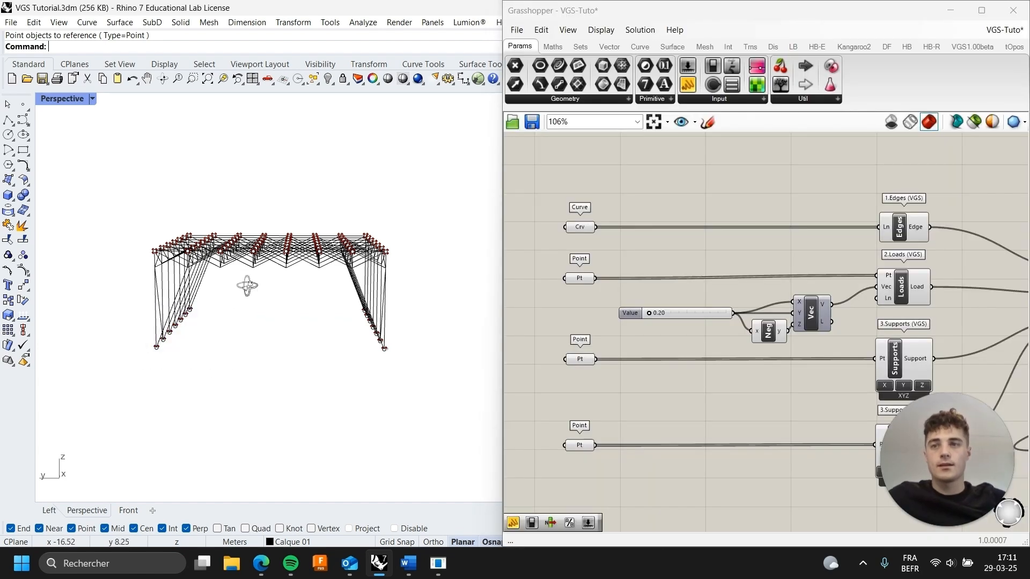
right_click_drag(246, 285, 207, 304)
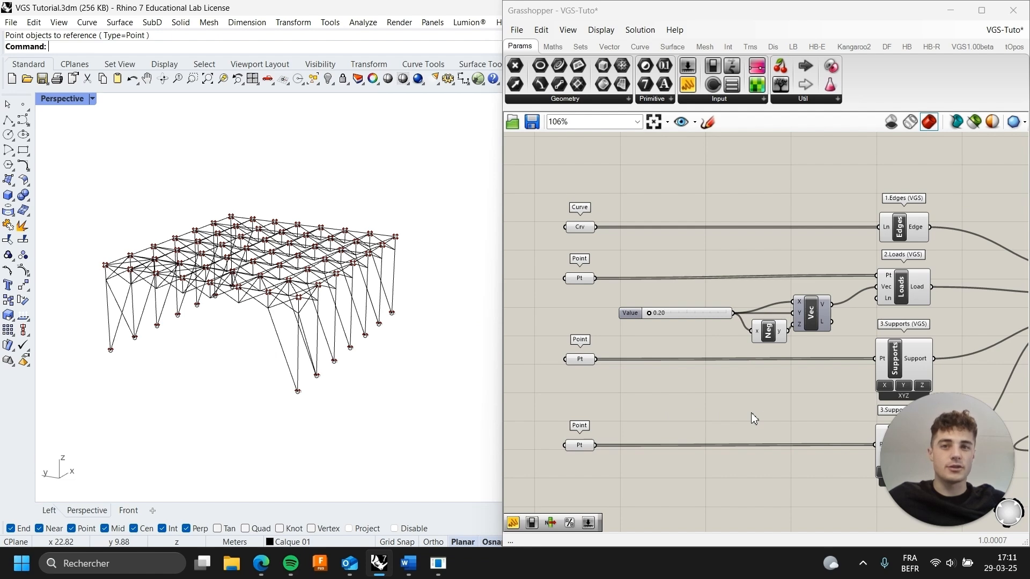
scroll(110, 340, "up", 8)
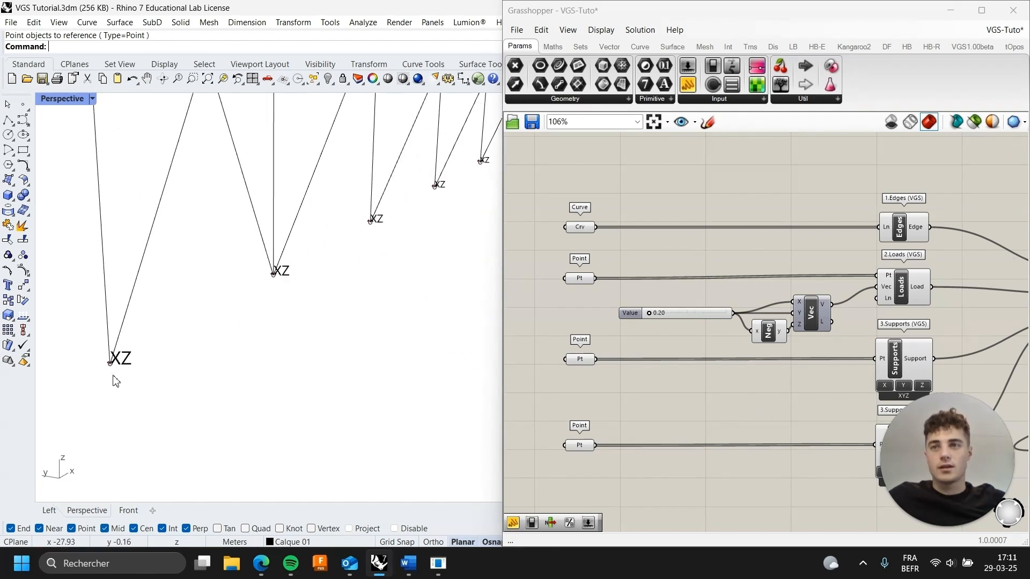
scroll(191, 330, "down", 8)
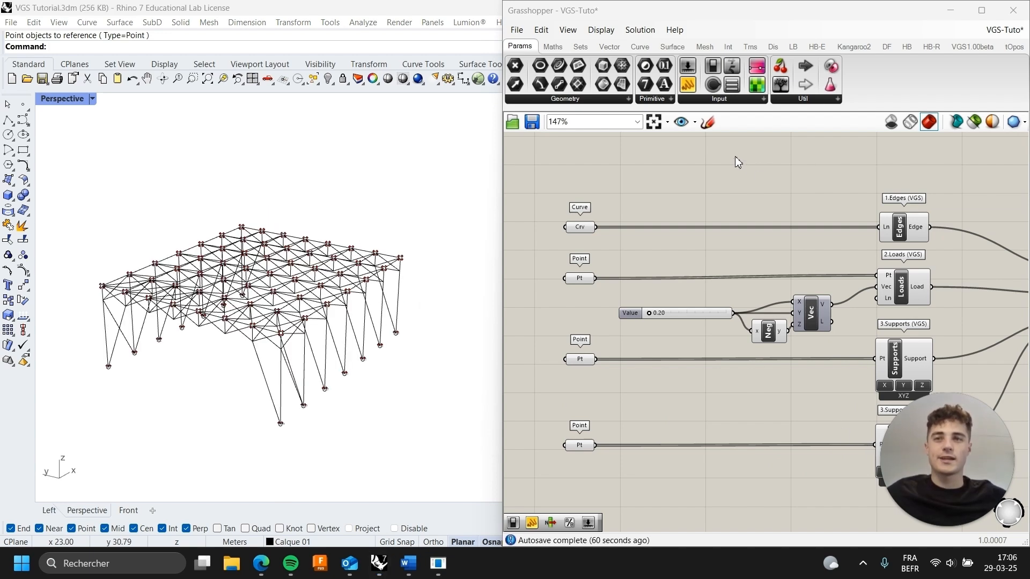
Recall the saved canvas view 2 and place an empty Panel below the Evaluate Equilibrium component.
left_click(695, 121)
left_click(690, 153)
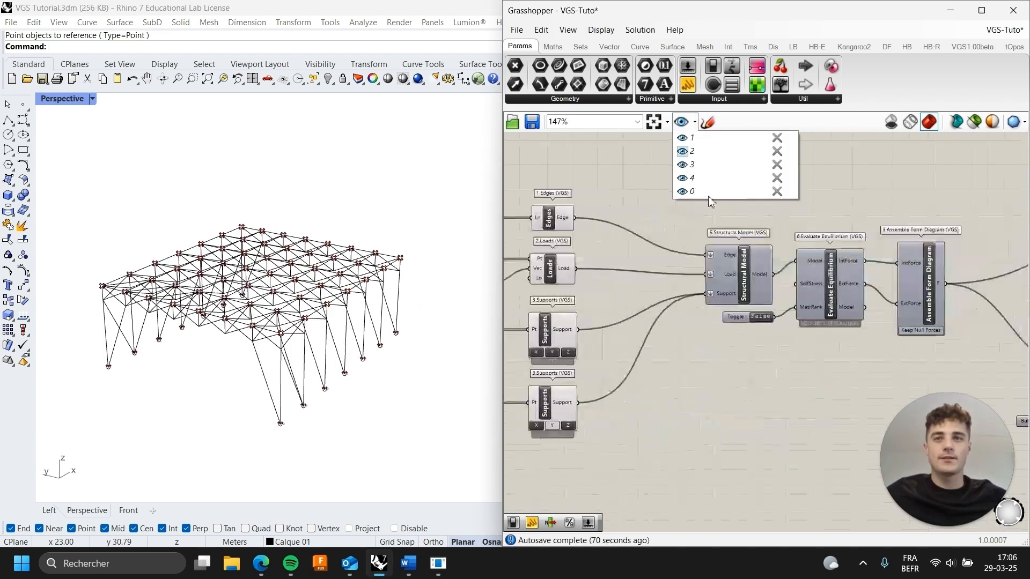
left_click(782, 357)
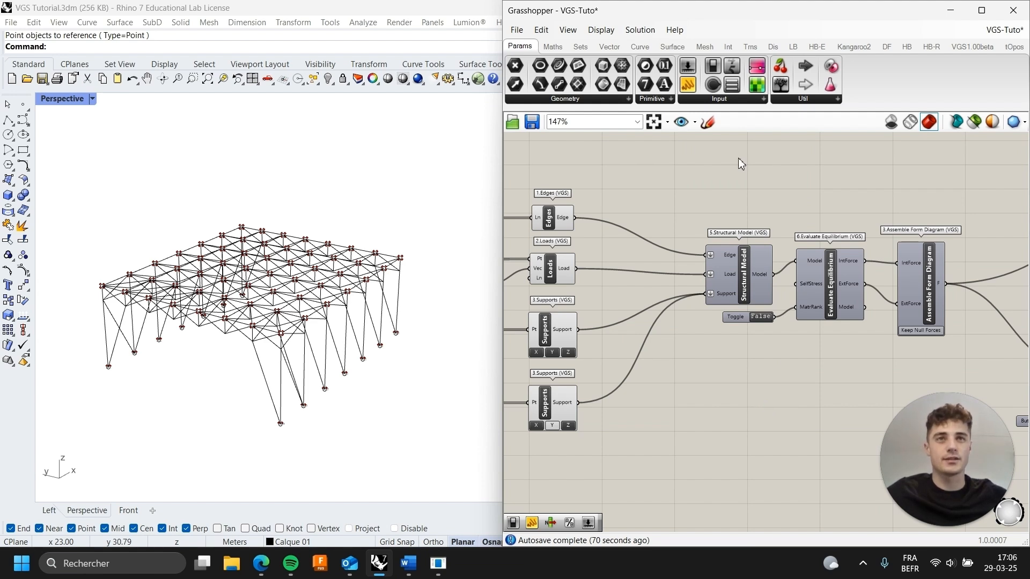
left_click_drag(690, 84, 799, 401)
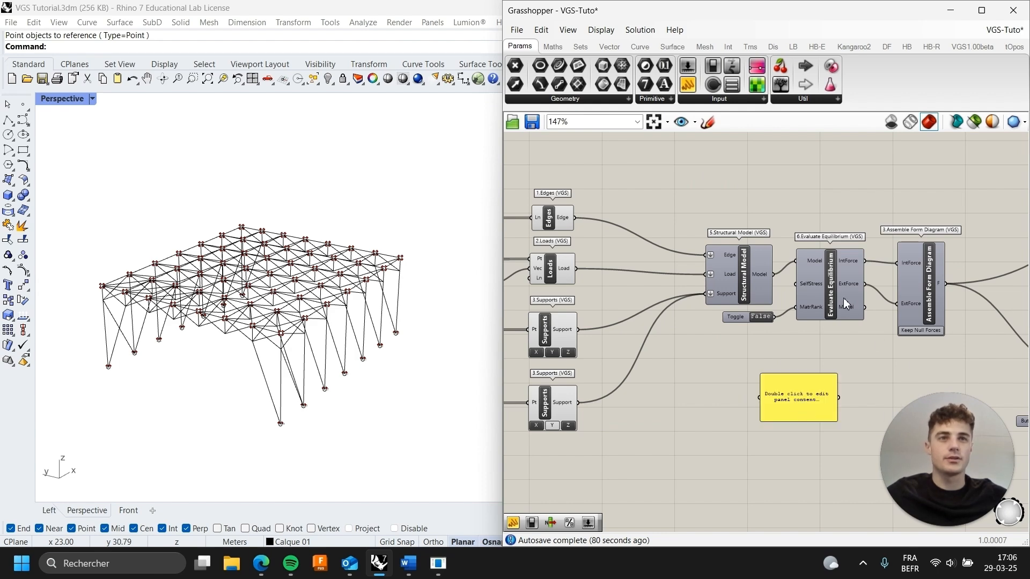
Turn on the Evaluate Equilibrium component's preview and feed its Model output into the Panel, moved beneath it and enlarged to show the whole report.
right_click(831, 278)
left_click(870, 302)
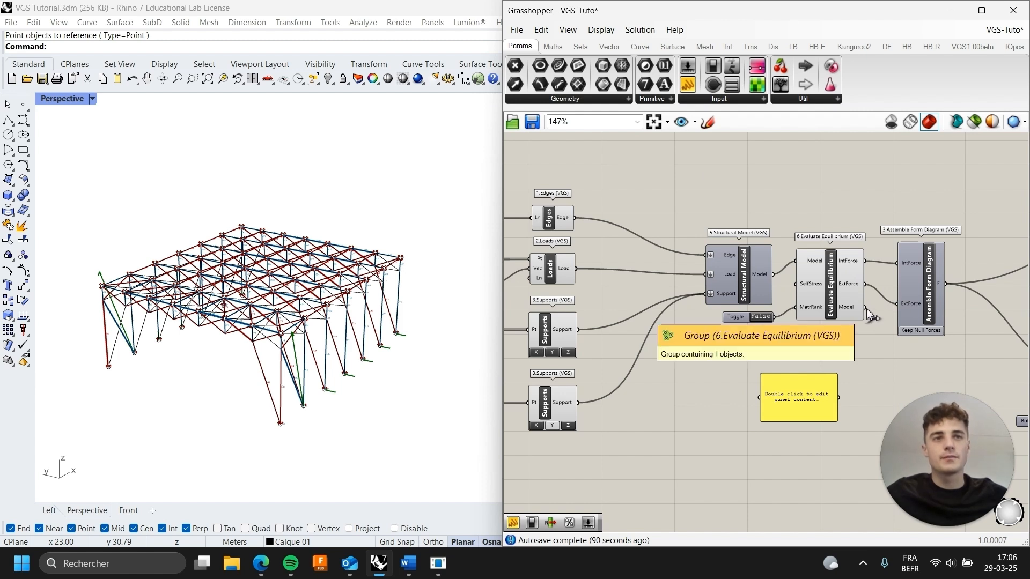
left_click_drag(866, 308, 761, 385)
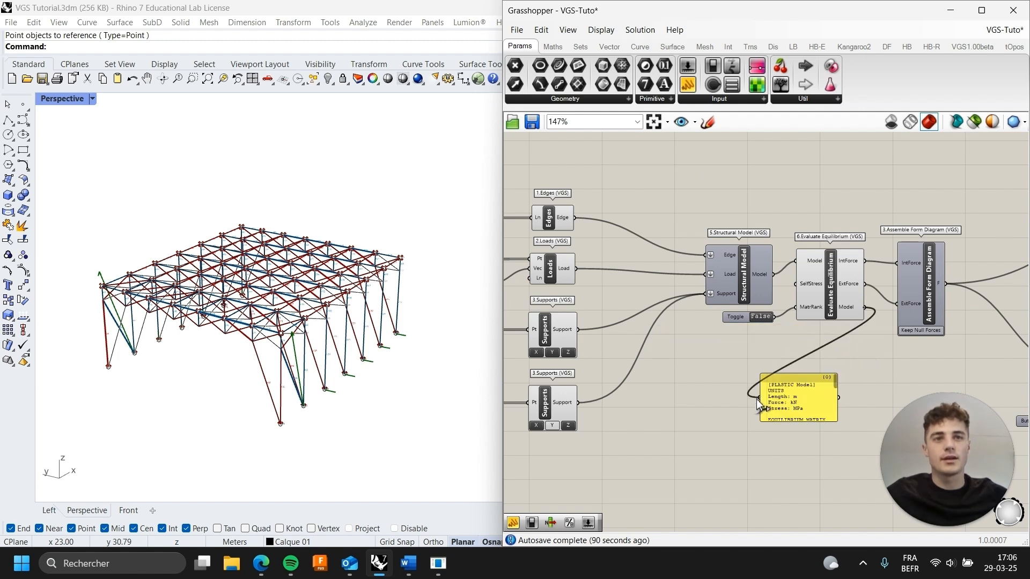
left_click_drag(836, 422, 856, 439)
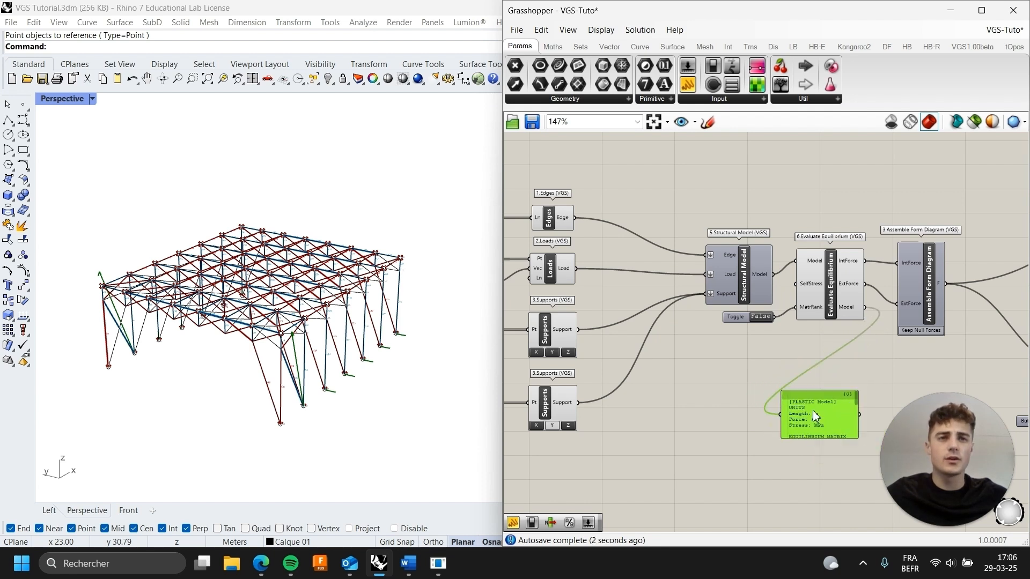
left_click_drag(813, 411, 743, 369)
left_click_drag(789, 396, 895, 464)
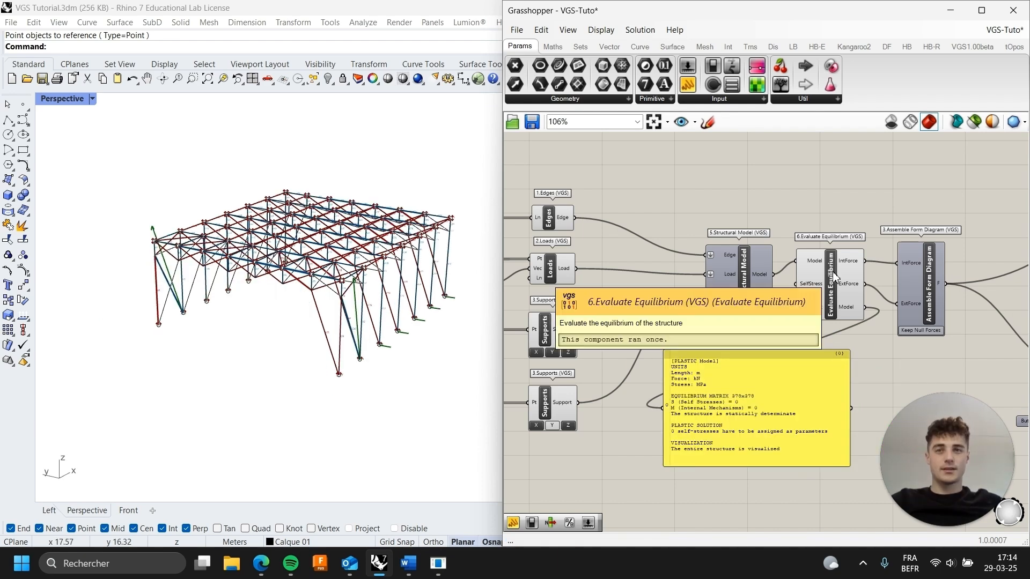
Turn off the Evaluate Equilibrium preview, recall saved canvas view 3 and turn on the form diagram's Visualize Diagrams preview.
right_click(835, 273)
left_click(865, 297)
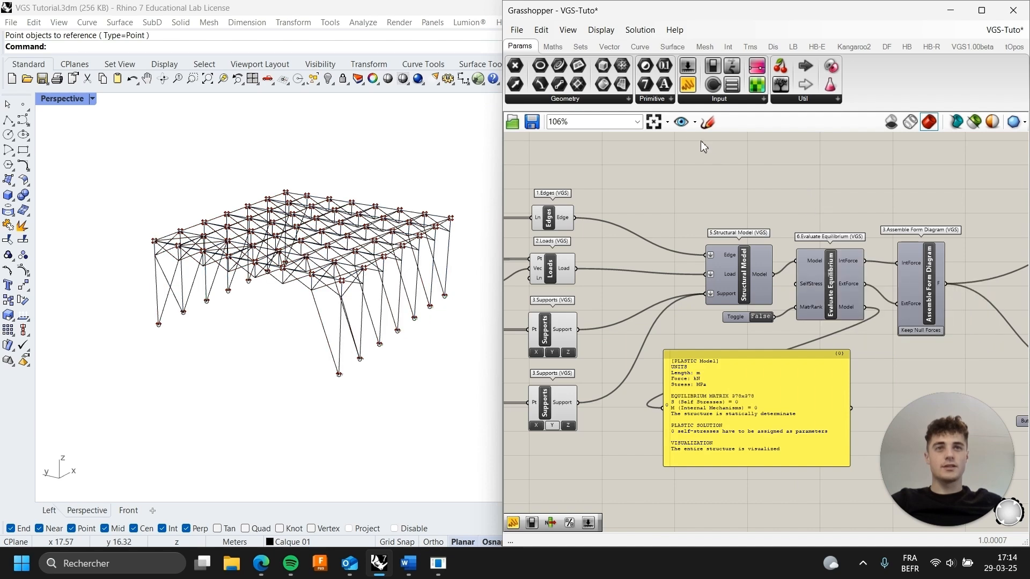
left_click(693, 126)
left_click(687, 166)
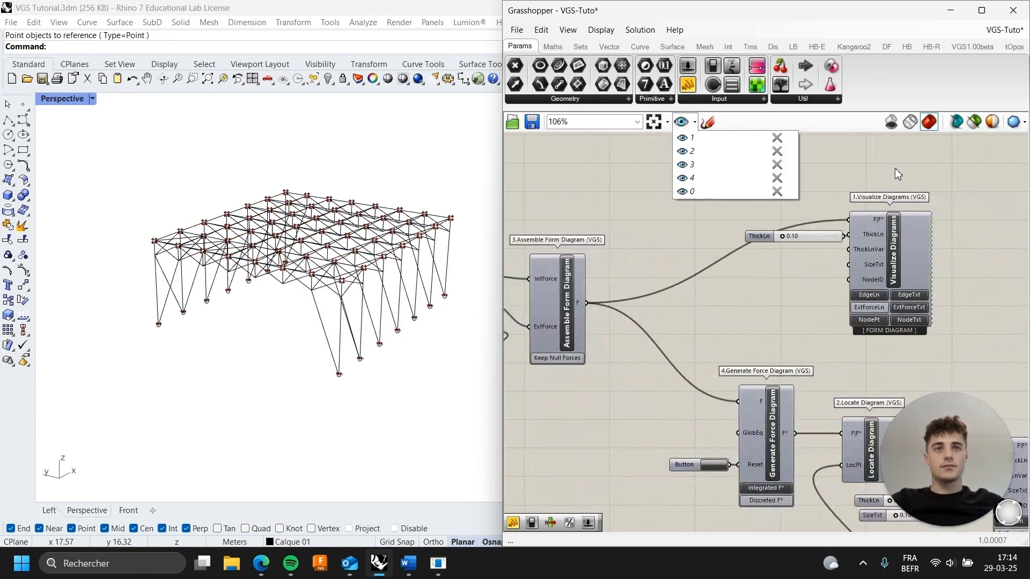
left_click(900, 165)
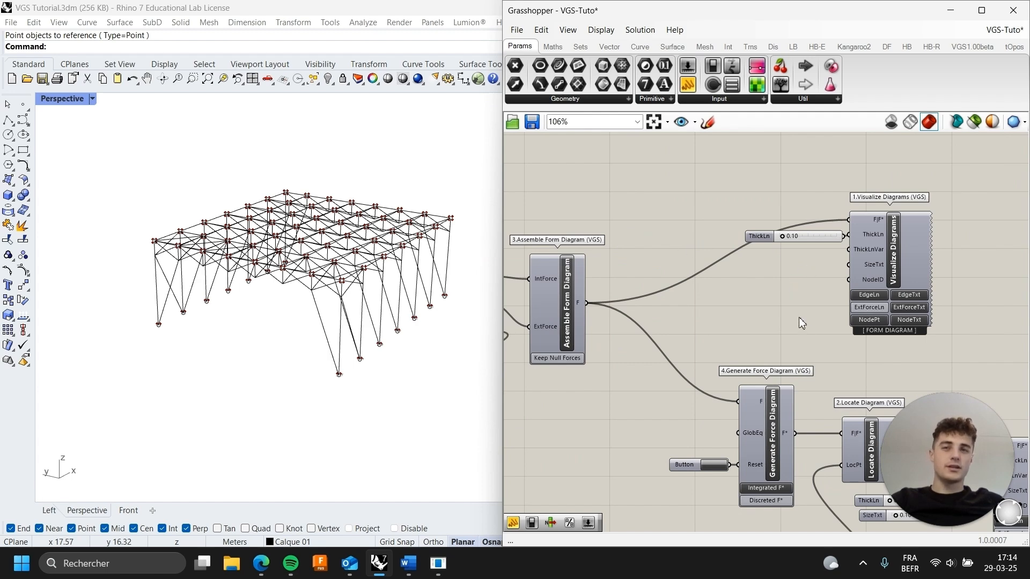
right_click(894, 244)
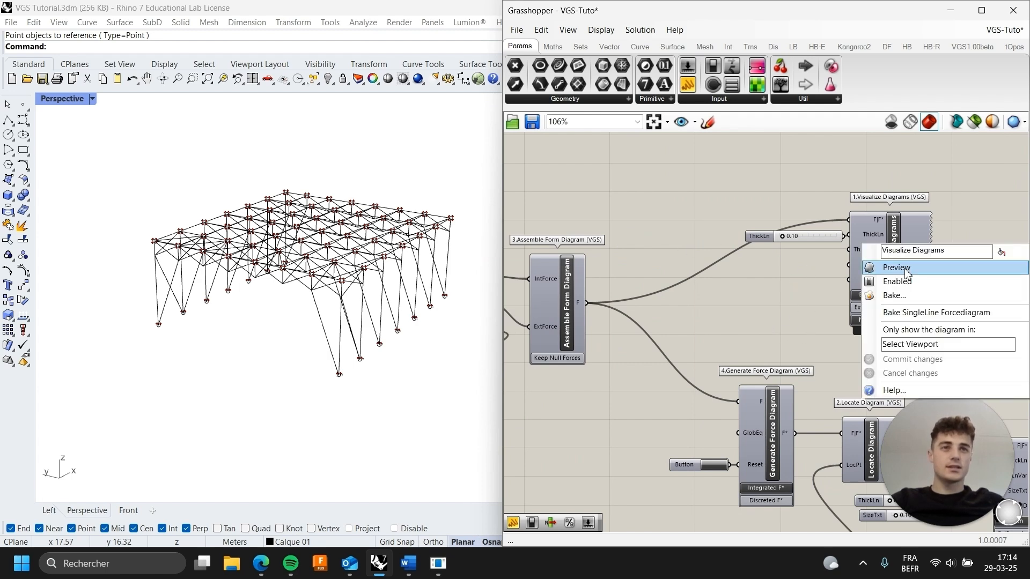
left_click(885, 268)
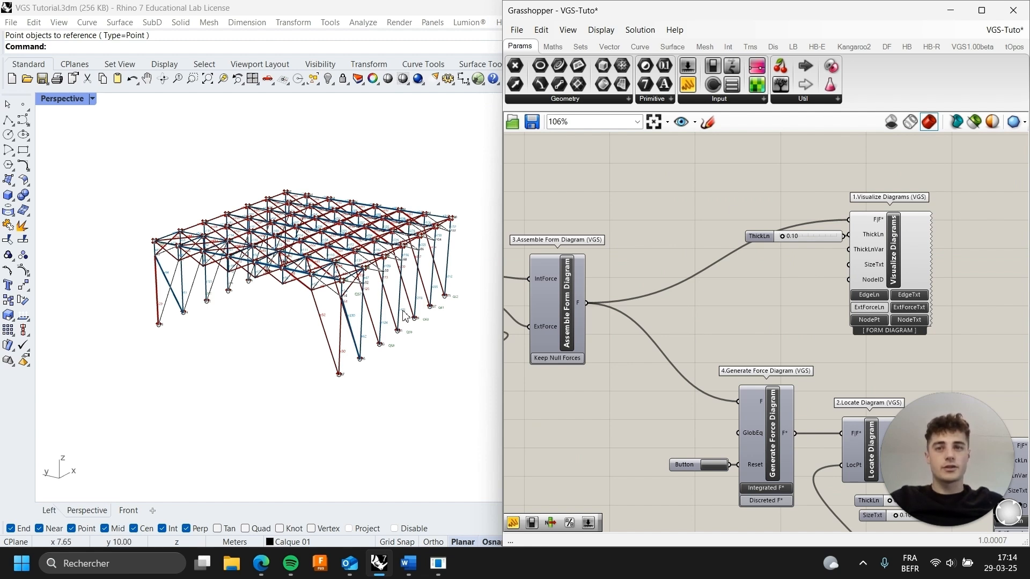
scroll(364, 325, "up", 5)
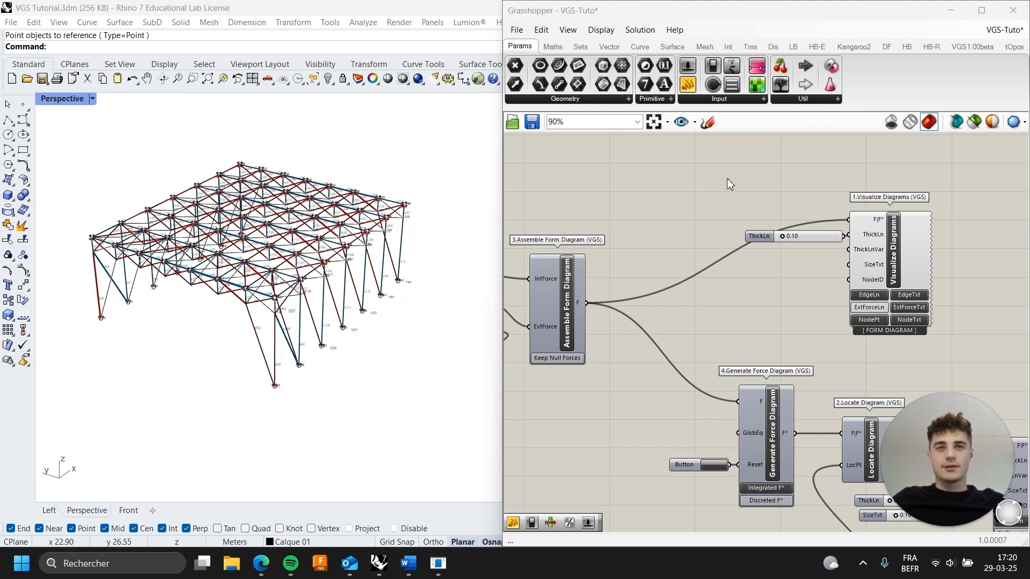
Recall saved canvas view 4, turn on the preview of the force diagram's Visualize Diagrams component and inspect the force diagram in Perspective.
left_click(695, 125)
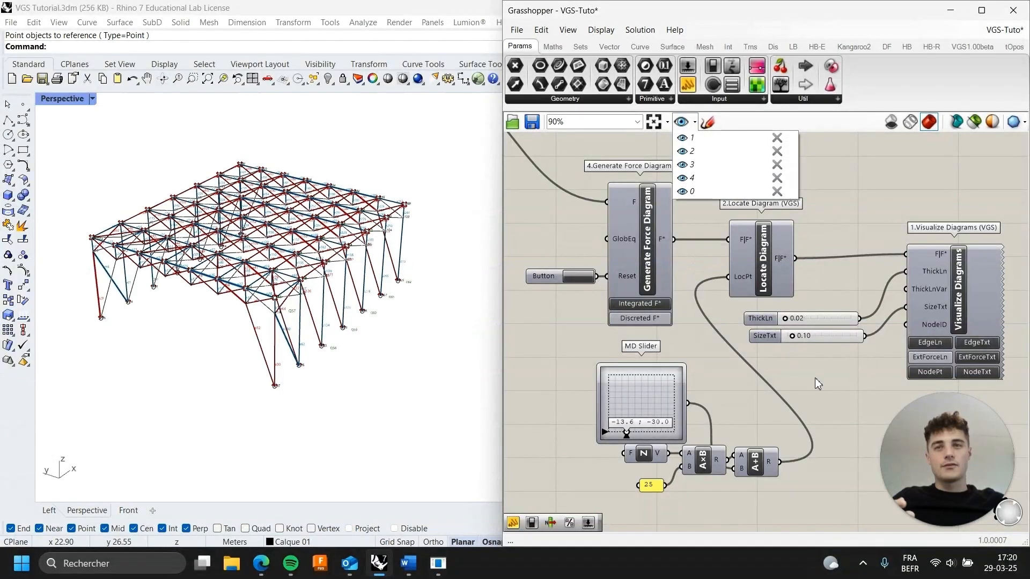
left_click(815, 378)
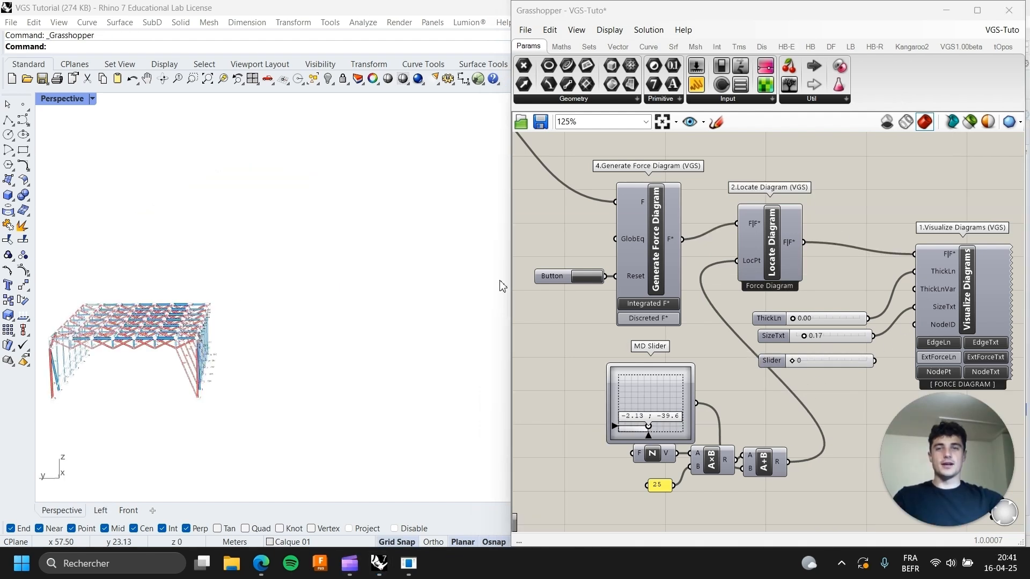
right_click(966, 282)
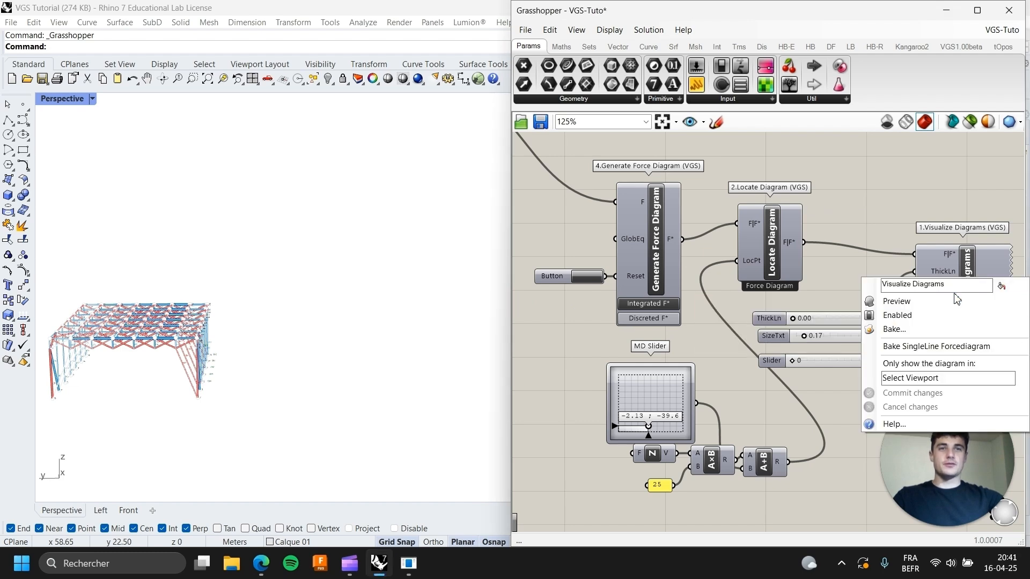
left_click(955, 302)
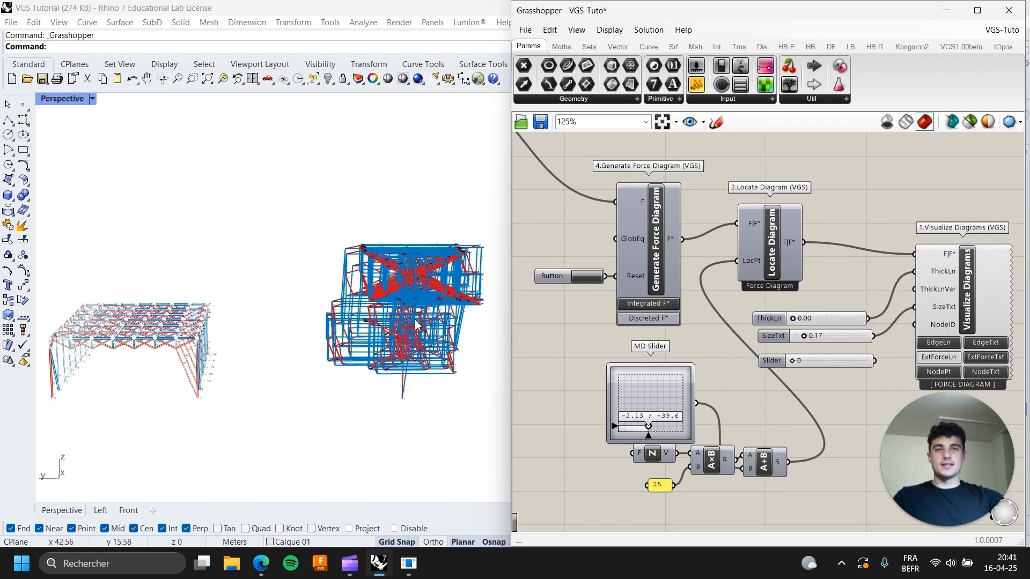
scroll(443, 337, "up", 3)
scroll(445, 322, "up", 4)
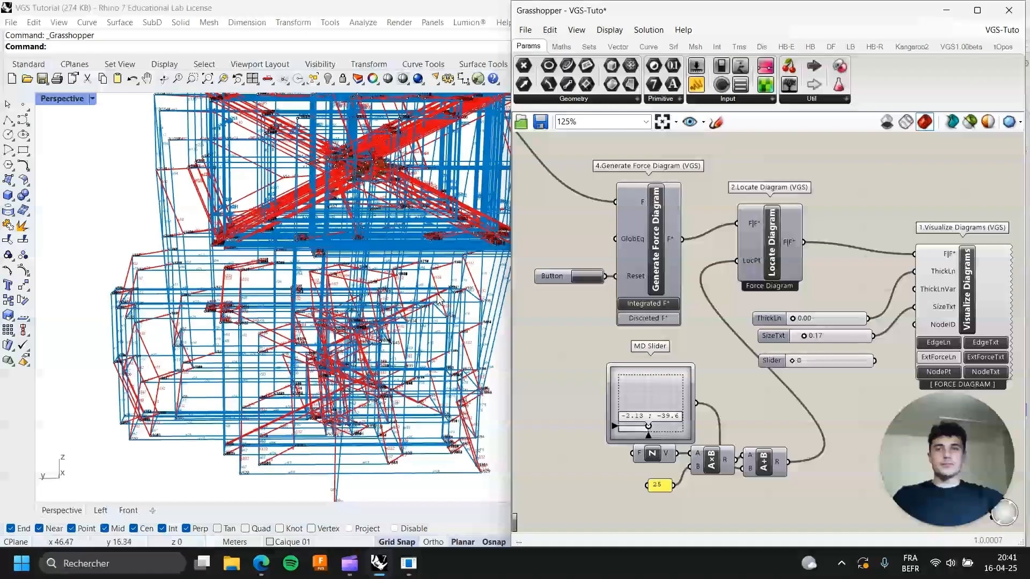
scroll(435, 285, "down", 4)
right_click_drag(455, 285, 145, 276)
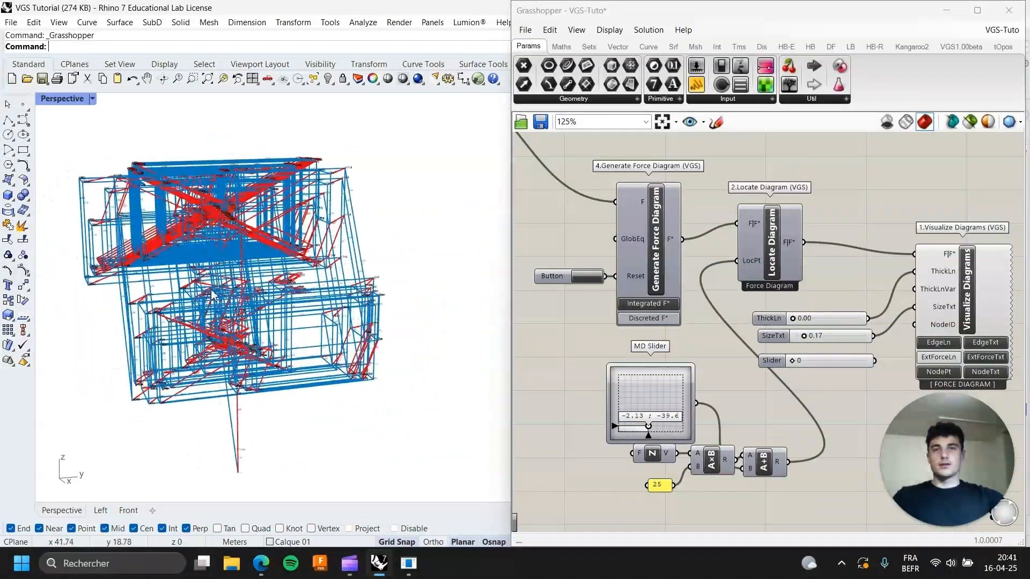
scroll(268, 276, "up", 4)
right_click_drag(437, 332, 137, 311)
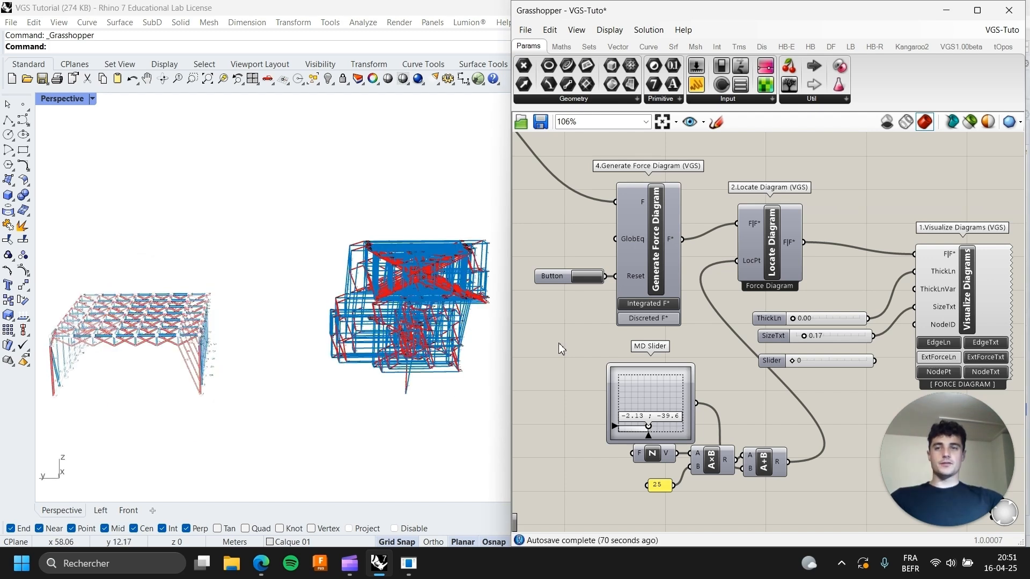
Connect the unattached integer slider to the NodeID inputs of the form and force Visualize Diagrams components and set it to 0.
scroll(903, 218, "up", 1)
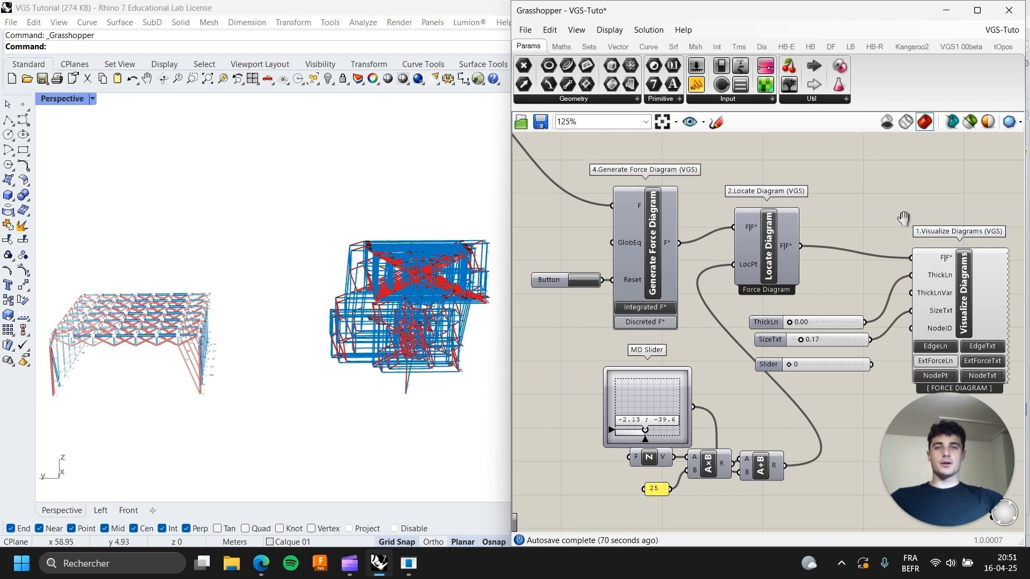
scroll(885, 266, "down", 1)
right_click_drag(904, 218, 886, 279)
left_click(791, 146)
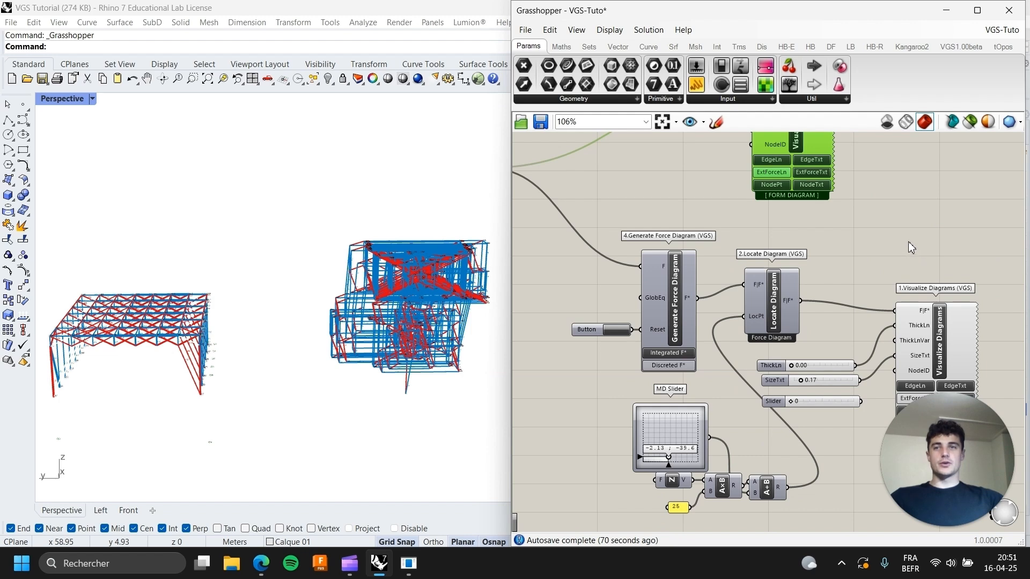
left_click(897, 227)
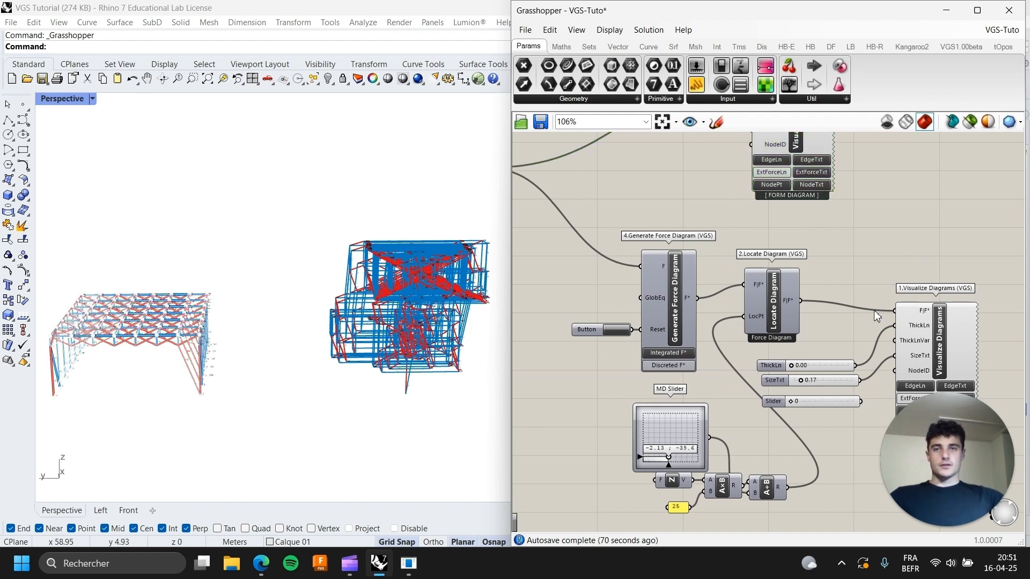
right_click_drag(874, 310, 708, 366)
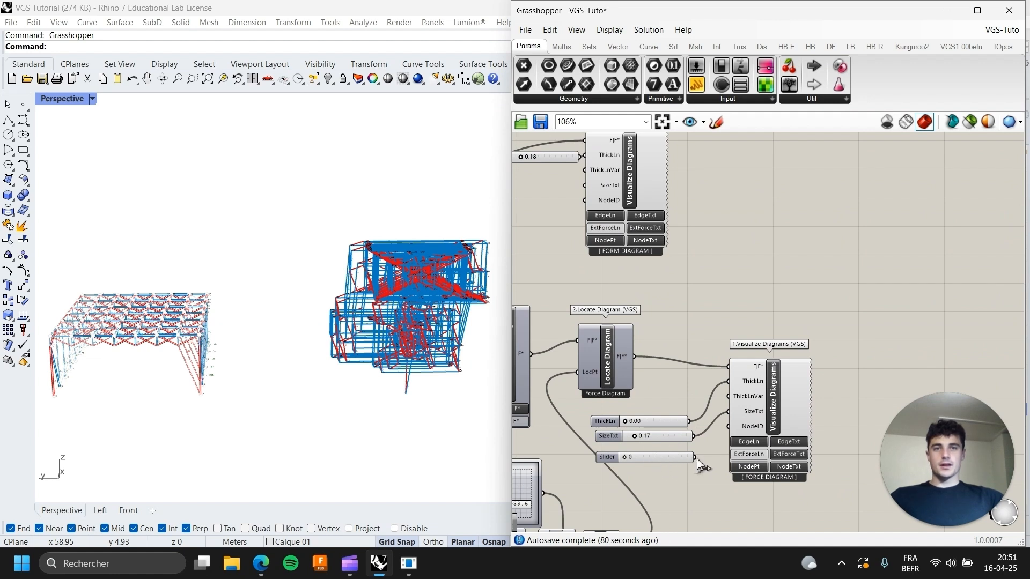
left_click_drag(694, 457, 593, 204)
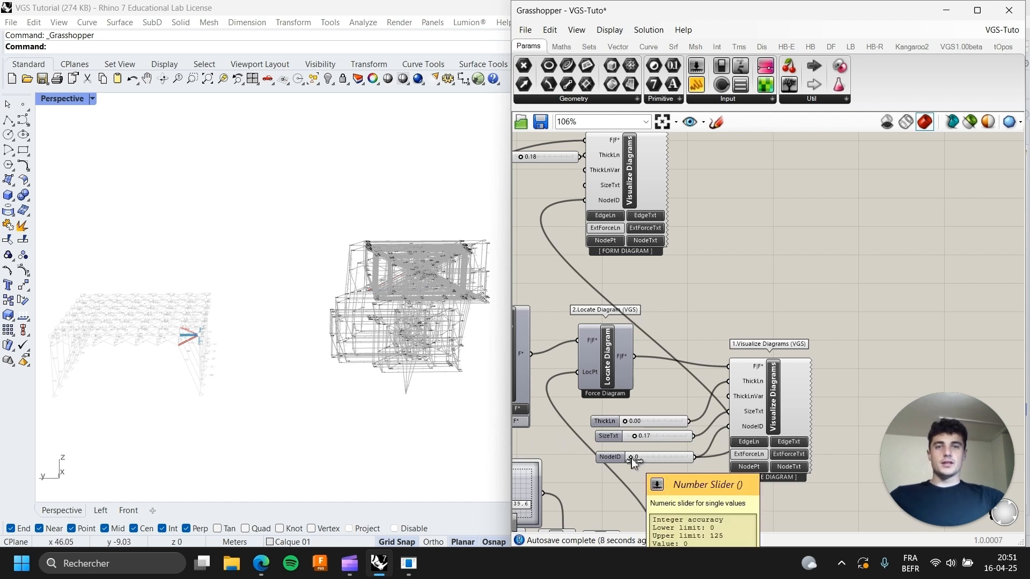
mouse_move(631, 458)
left_mouse_down()
mouse_move(658, 457)
mouse_move(620, 456)
left_mouse_up()
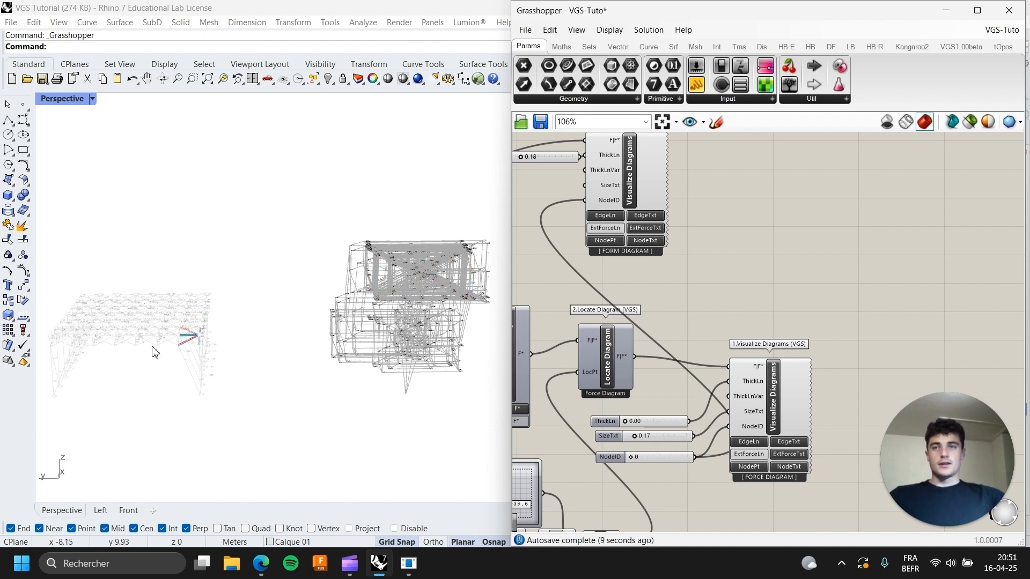
Inspect the highlighted node 0 in the form and force diagrams, setting the force diagram's line thickness to 1.17.
scroll(140, 345, "up", 1)
scroll(203, 342, "up", 5)
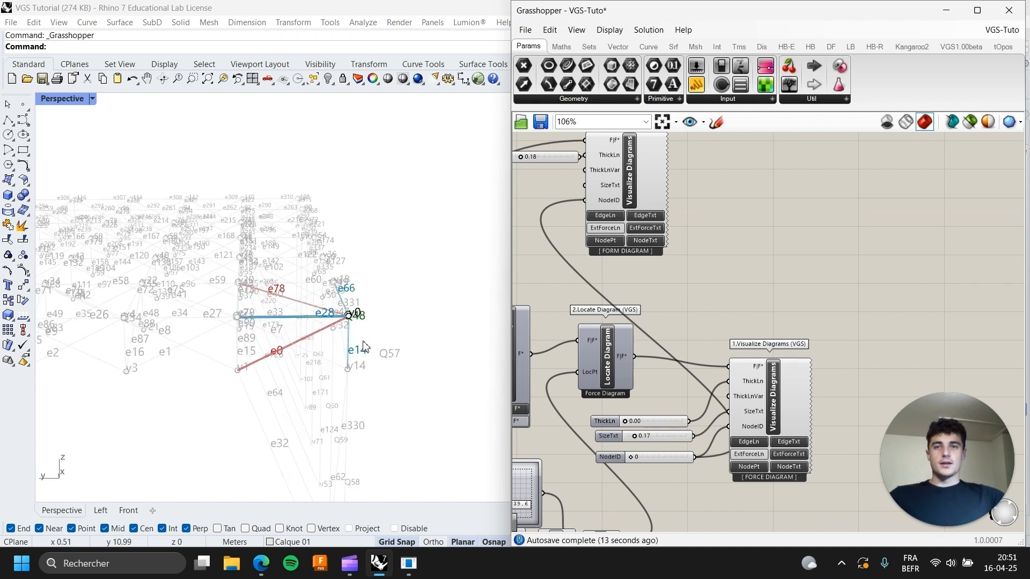
scroll(165, 338, "down", 8)
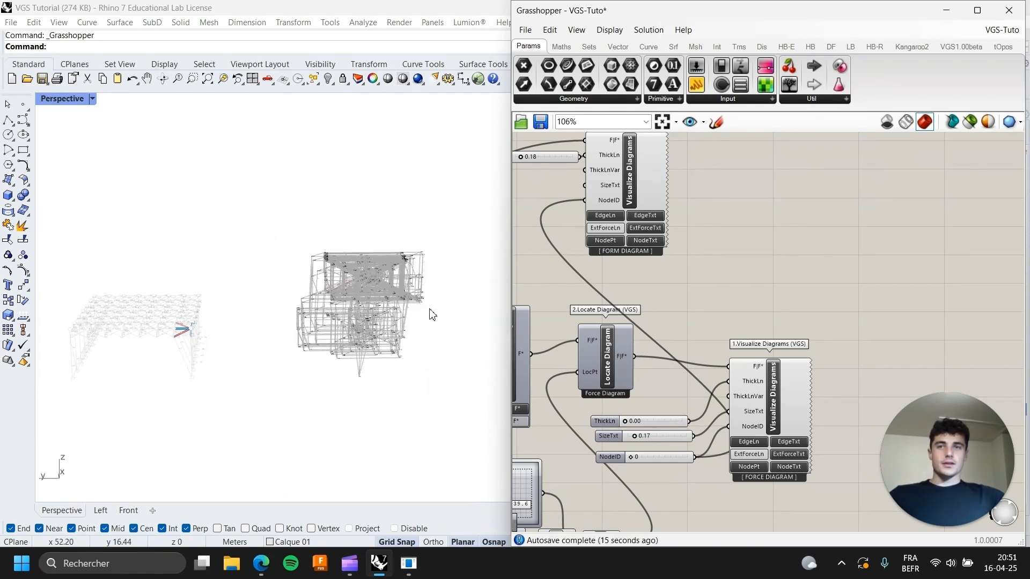
right_click_drag(321, 309, 298, 309)
scroll(296, 309, "up", 6)
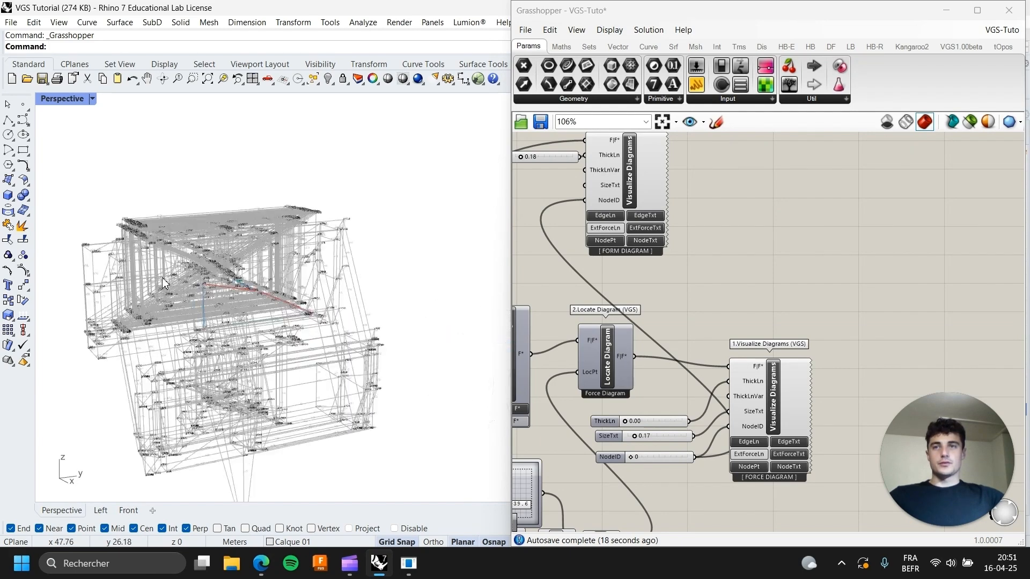
left_click_drag(625, 421, 669, 421)
right_click_drag(403, 288, 273, 316)
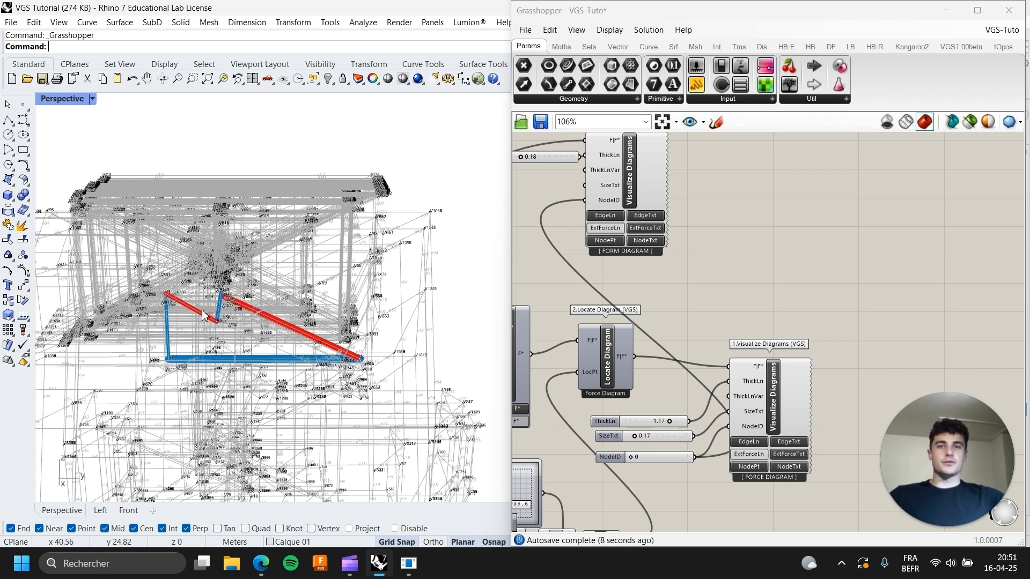
scroll(154, 320, "down", 5)
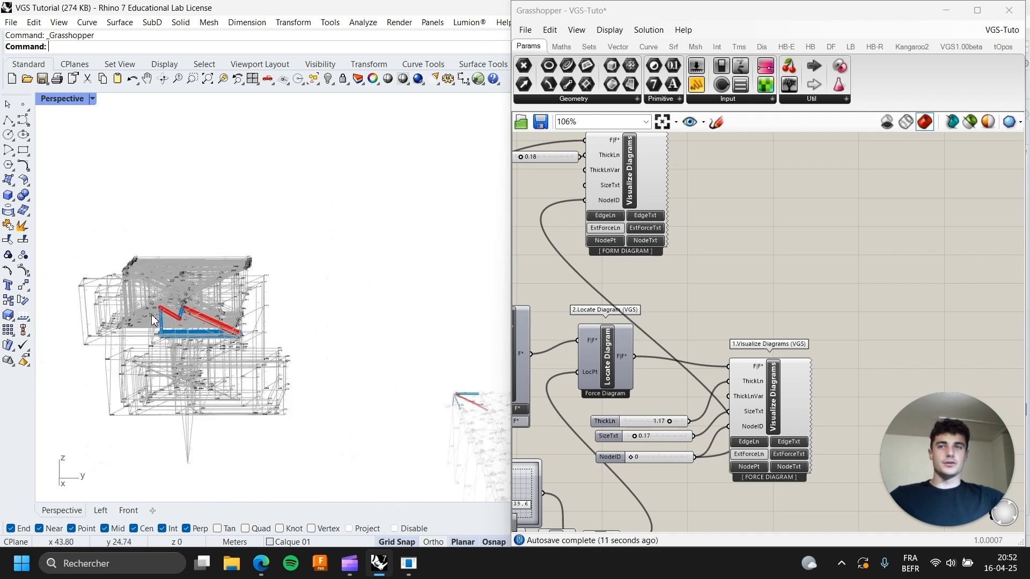
scroll(154, 320, "down", 3)
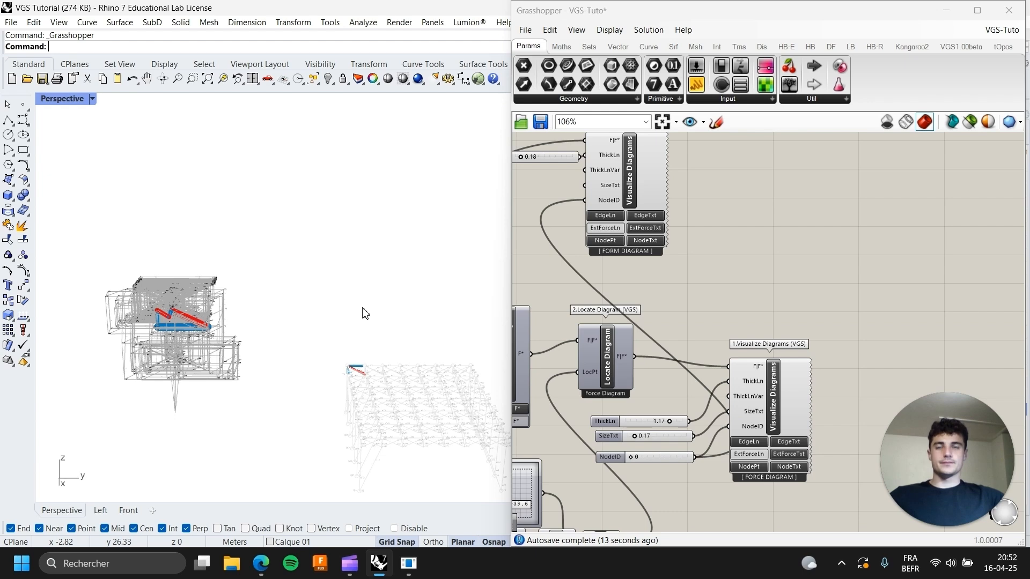